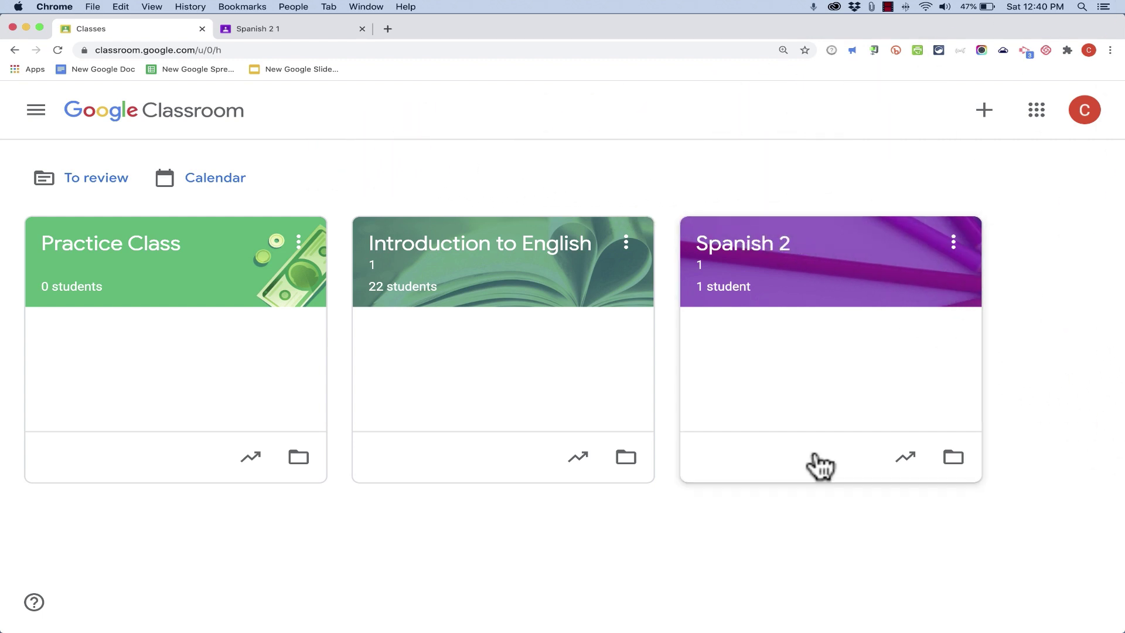
Step: Open the Spanish 2 class, then the essay assignment's student work
left_click(741, 243)
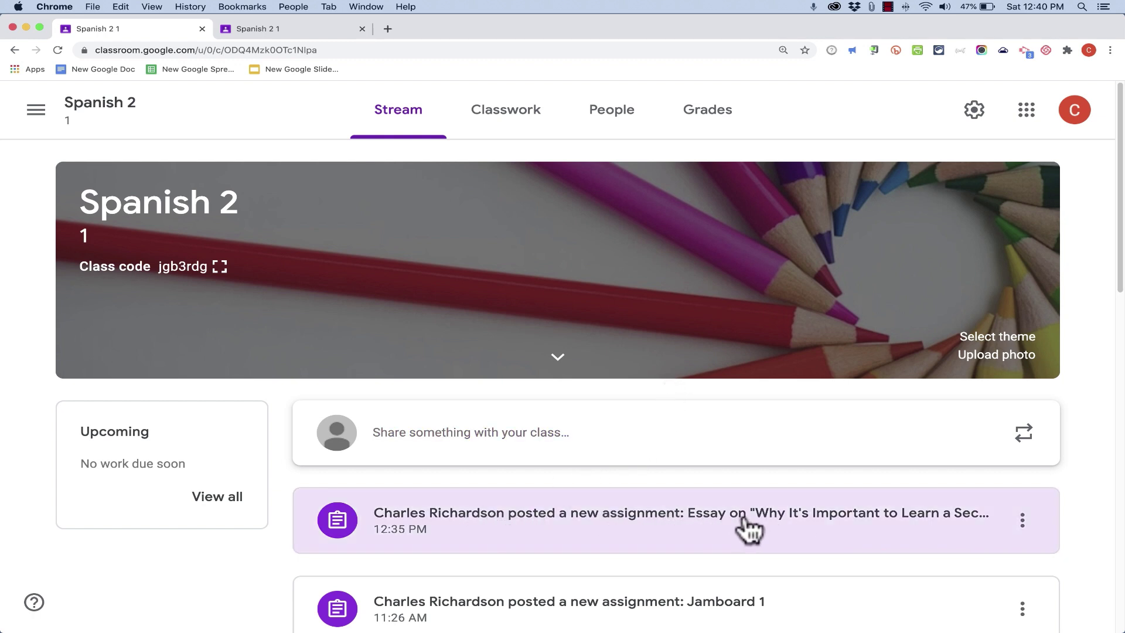
left_click(785, 527)
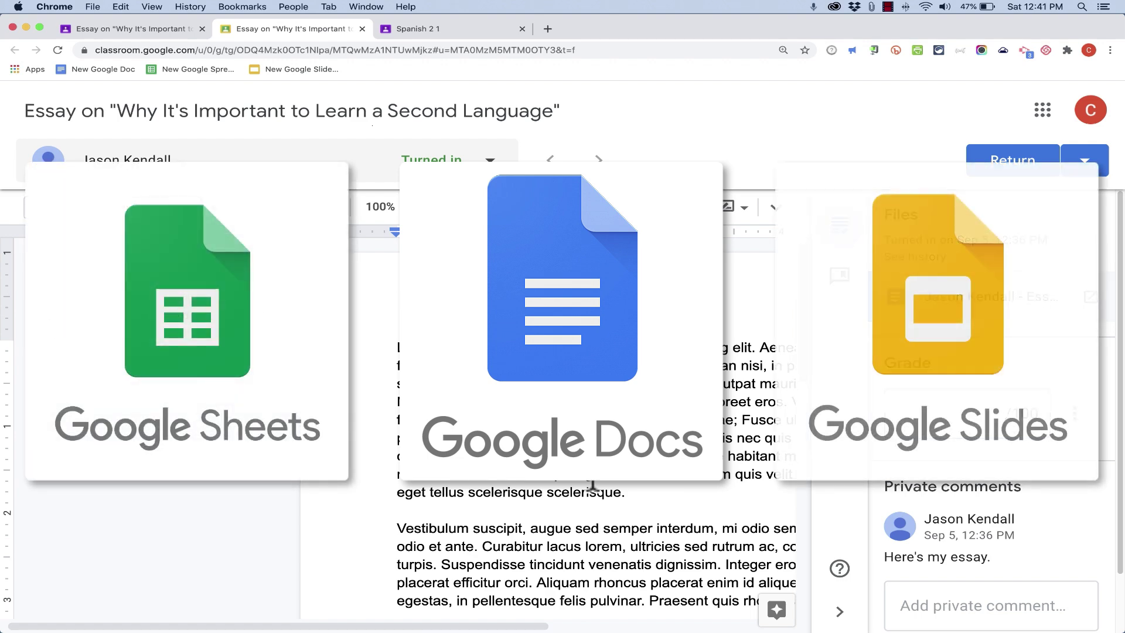
left_click_drag(418, 348, 729, 535)
left_click(729, 534)
scroll(360, 326, "down", 7)
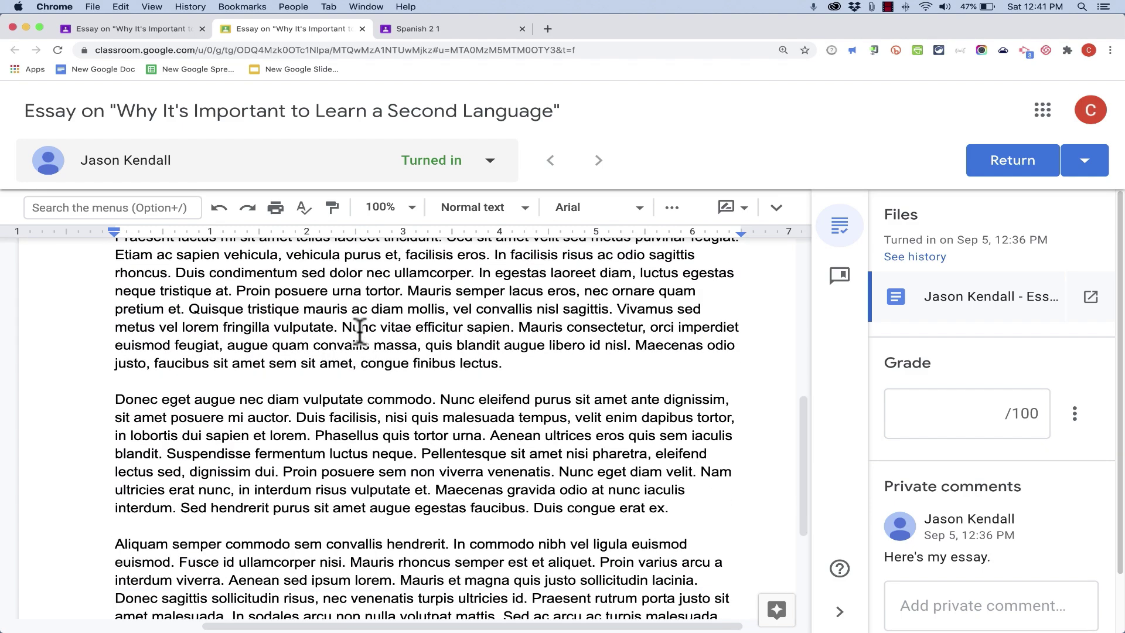
scroll(360, 327, "down", 1)
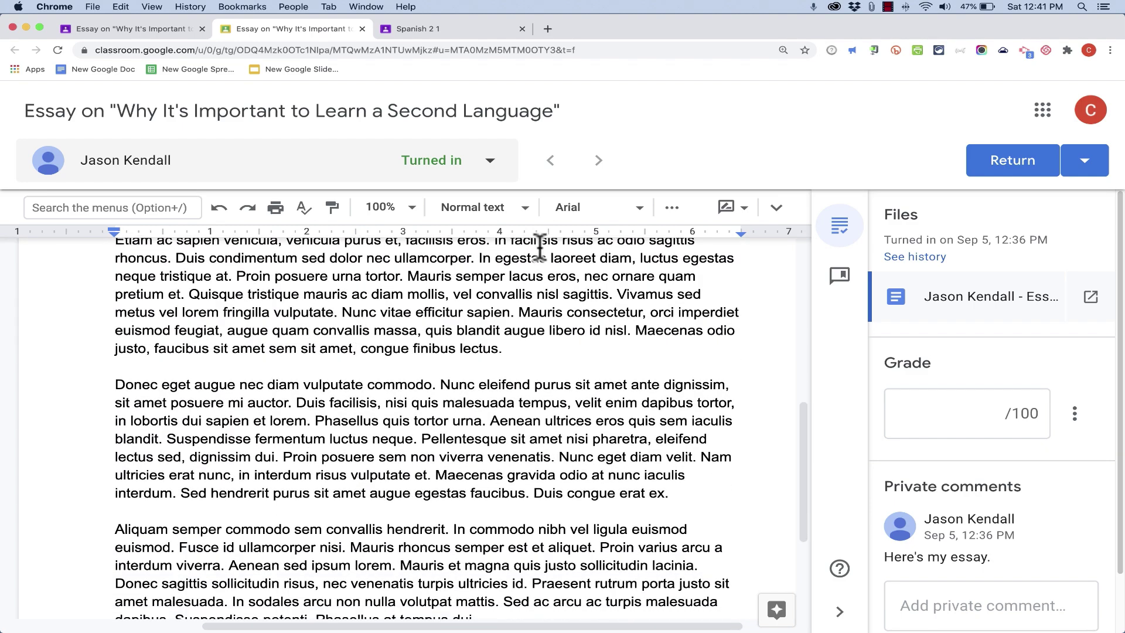
Step: Hide the grading side panel so the essay fills the screen width
left_click(842, 613)
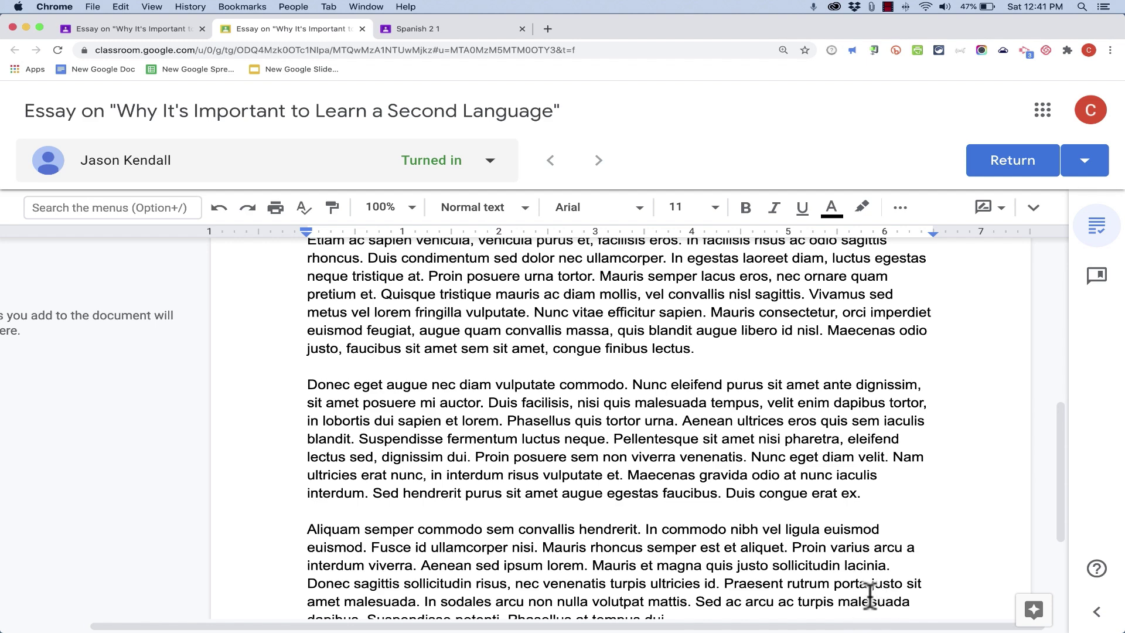
scroll(844, 603, "up", 5)
scroll(830, 604, "up", 2)
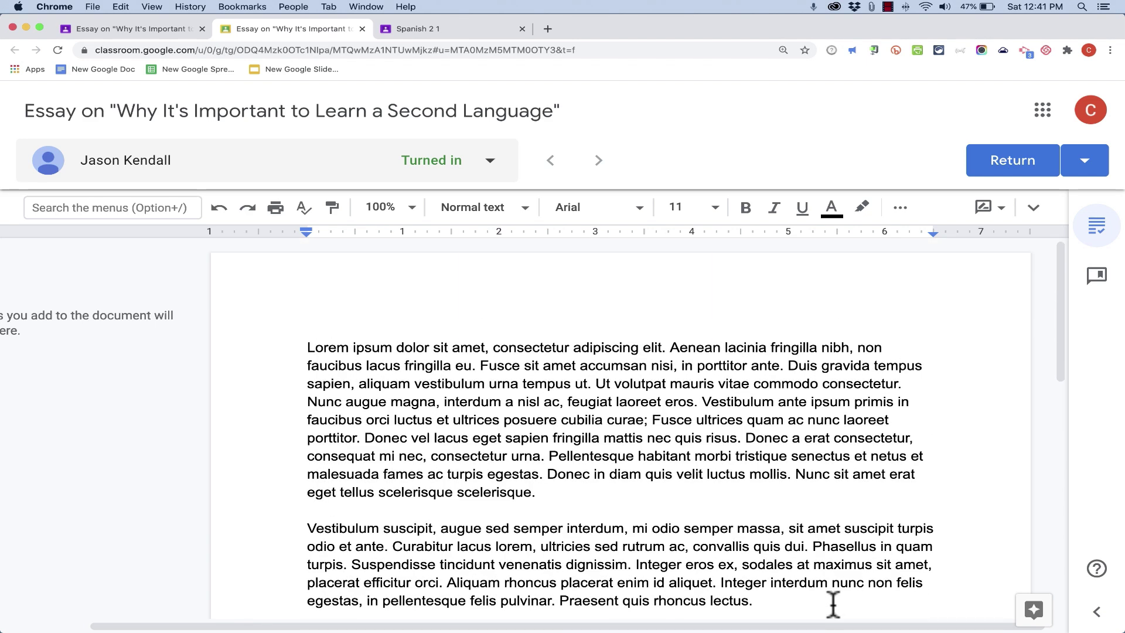
scroll(827, 608, "down", 2)
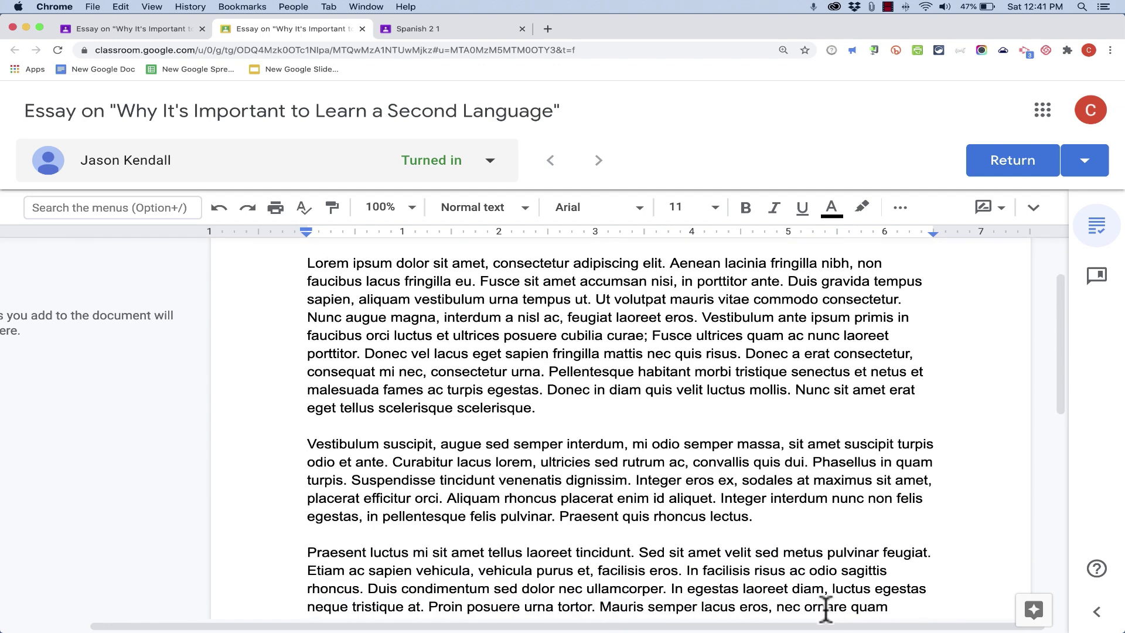
scroll(603, 359, "up", 2)
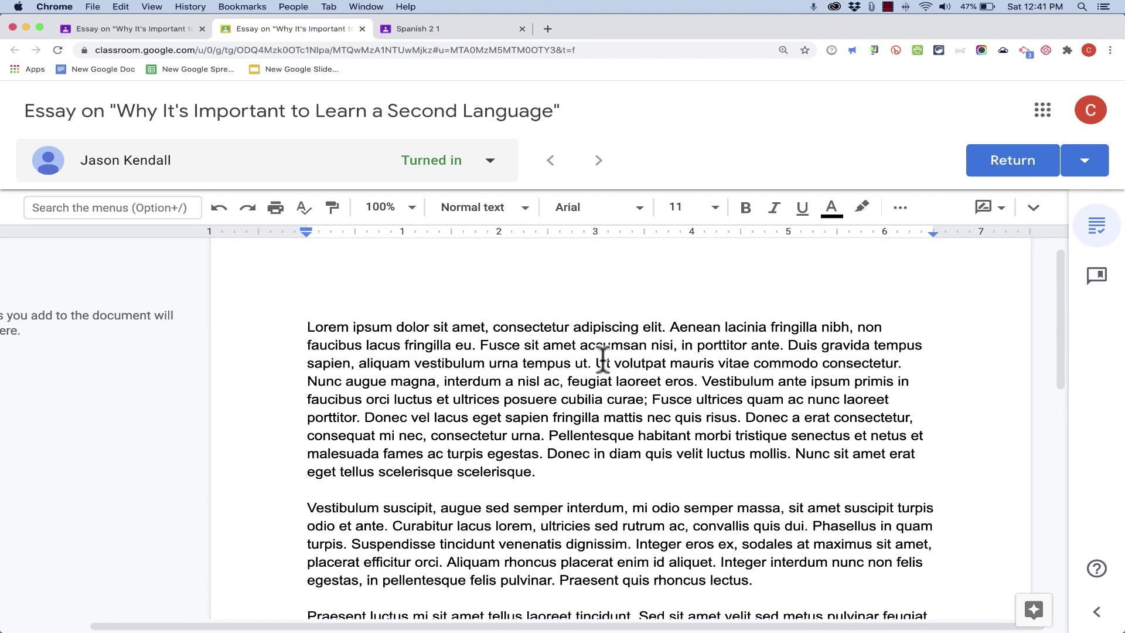
Step: View the essay at 90% zoom, then return it to 100%
left_click(412, 220)
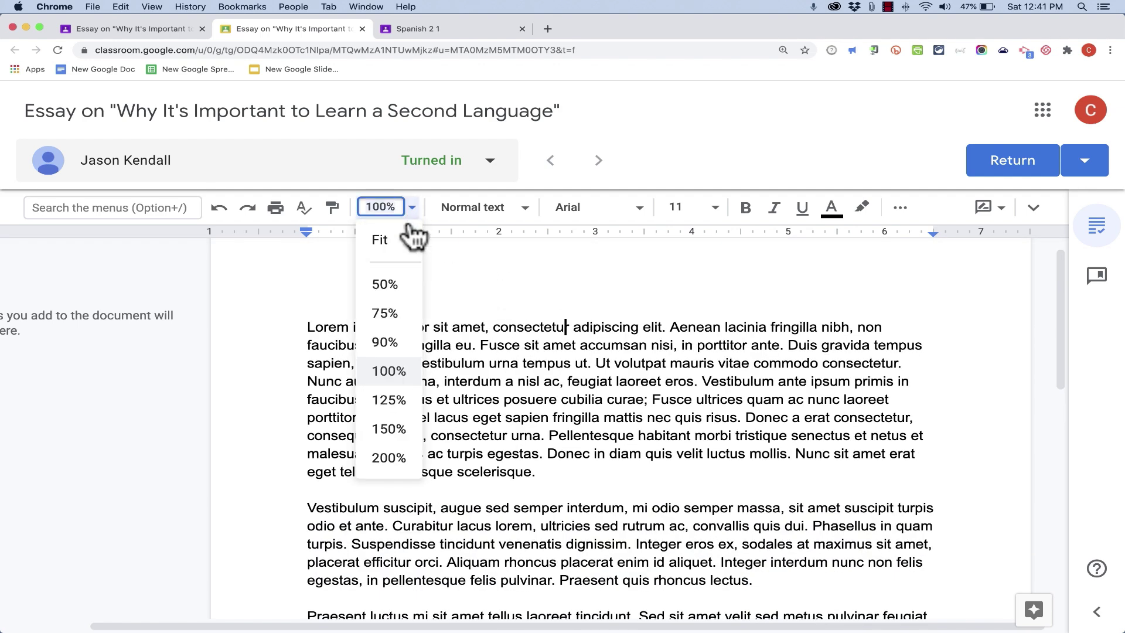
left_click(407, 342)
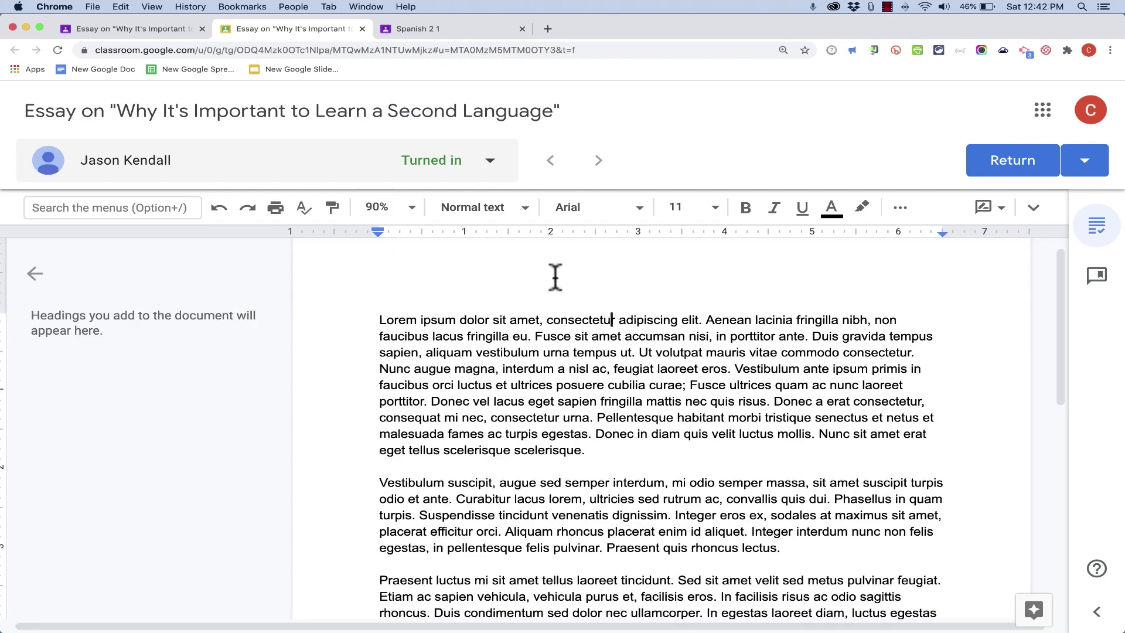
left_click(413, 219)
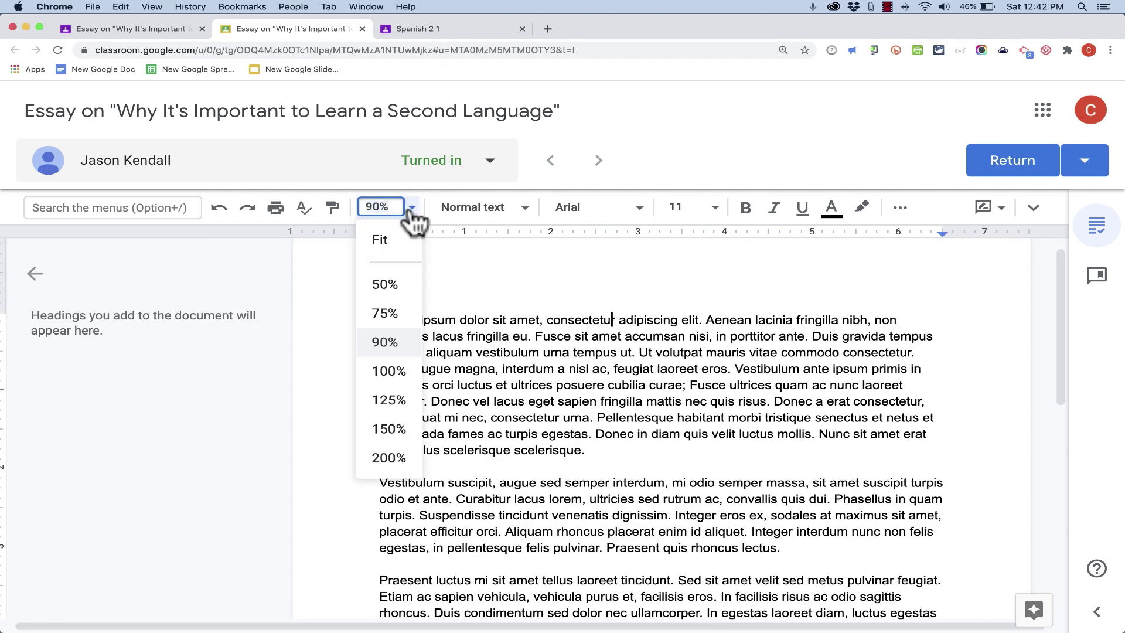
left_click(402, 371)
left_click(604, 345)
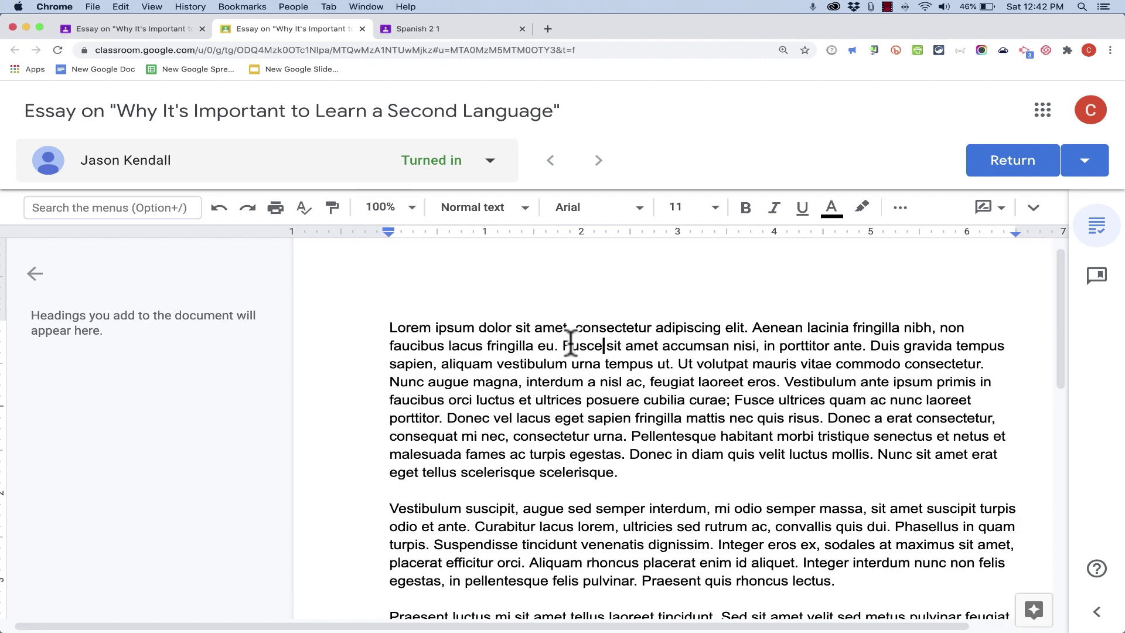
Step: Select 'Nunc augue magna' and reveal the full document menus and title
scroll(558, 342, "down", 2)
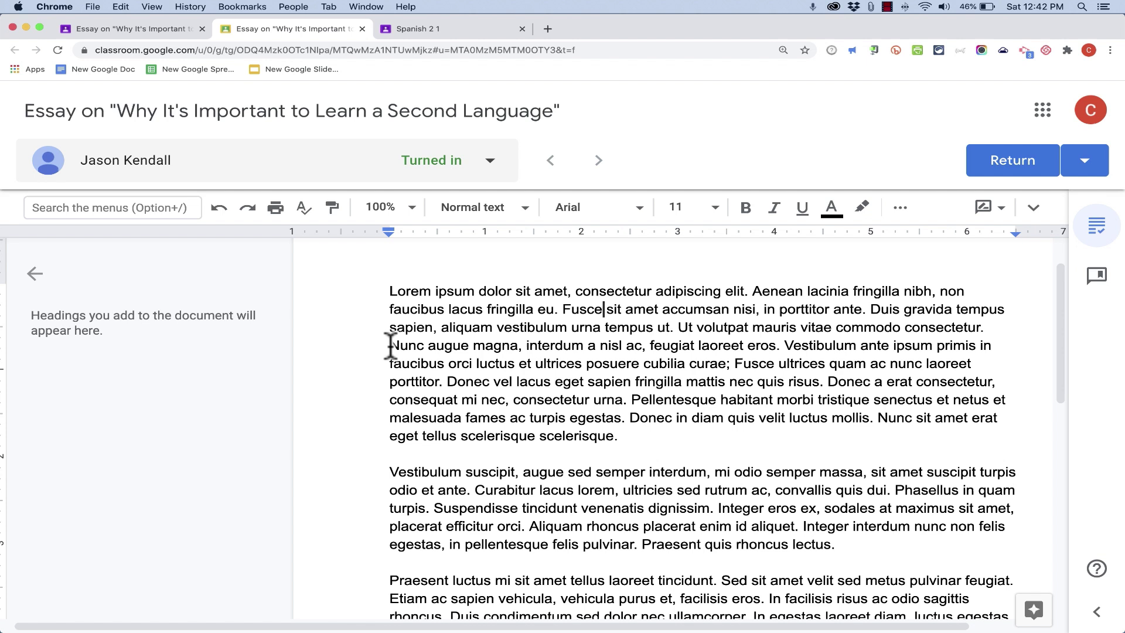
left_click_drag(392, 345, 511, 346)
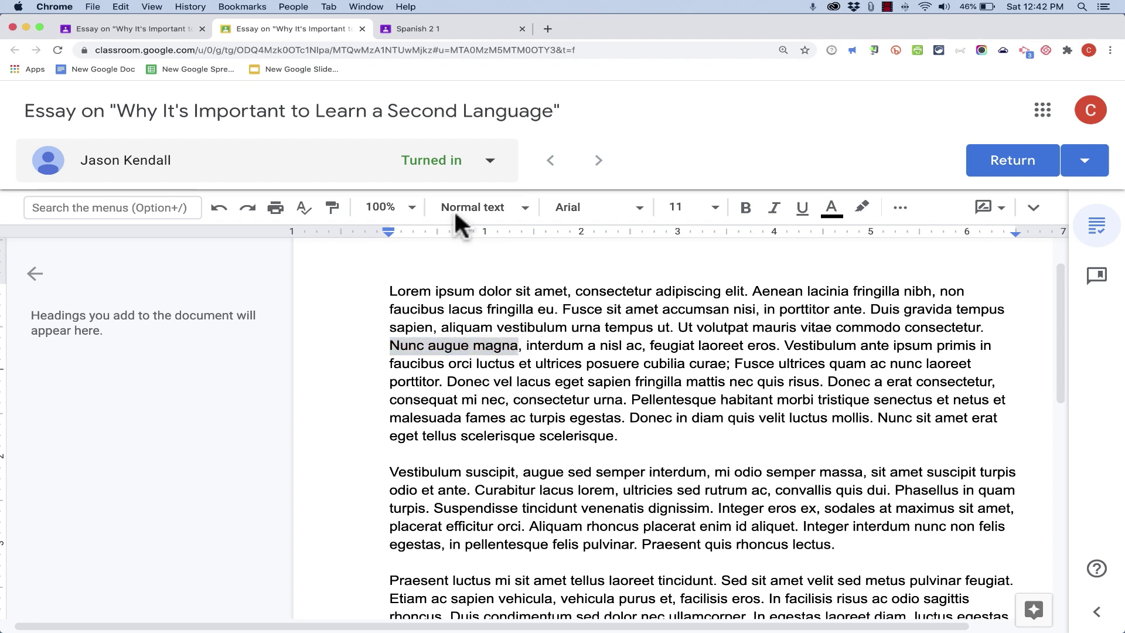
left_click(24, 238)
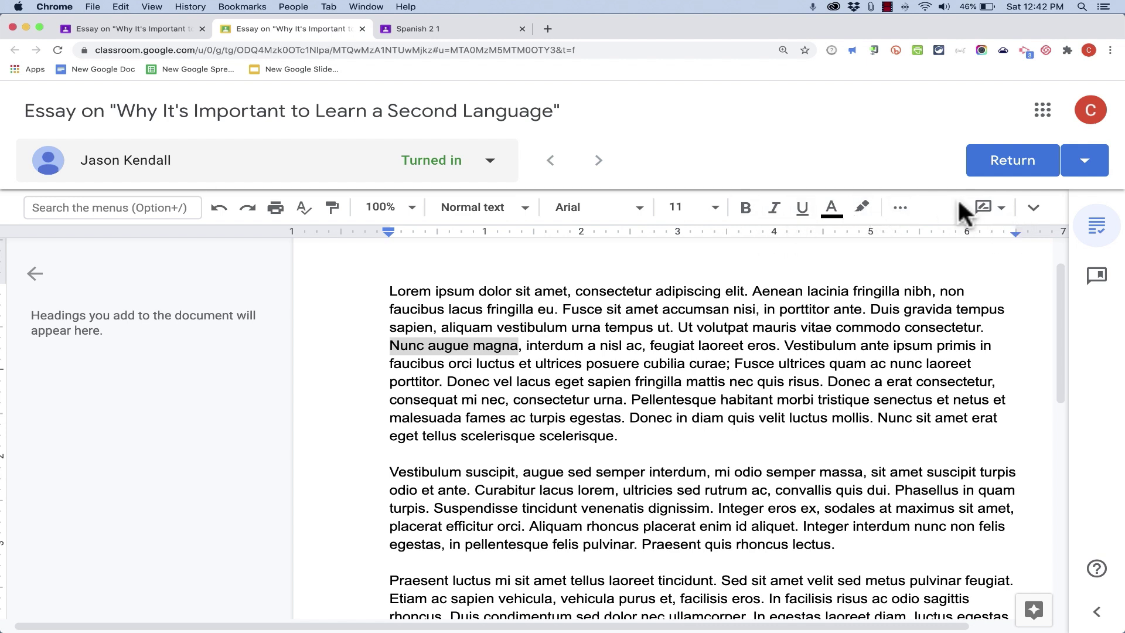
left_click(1034, 211)
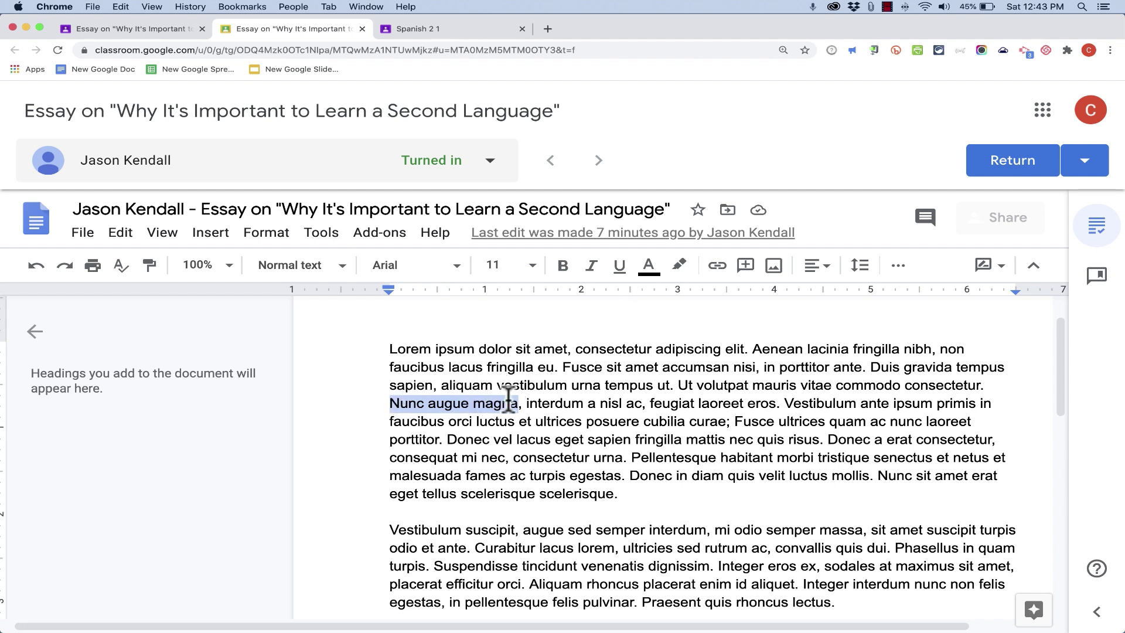
Step: Highlight 'Nunc augue magna' in yellow and 'velit luctus' in red
left_click(679, 267)
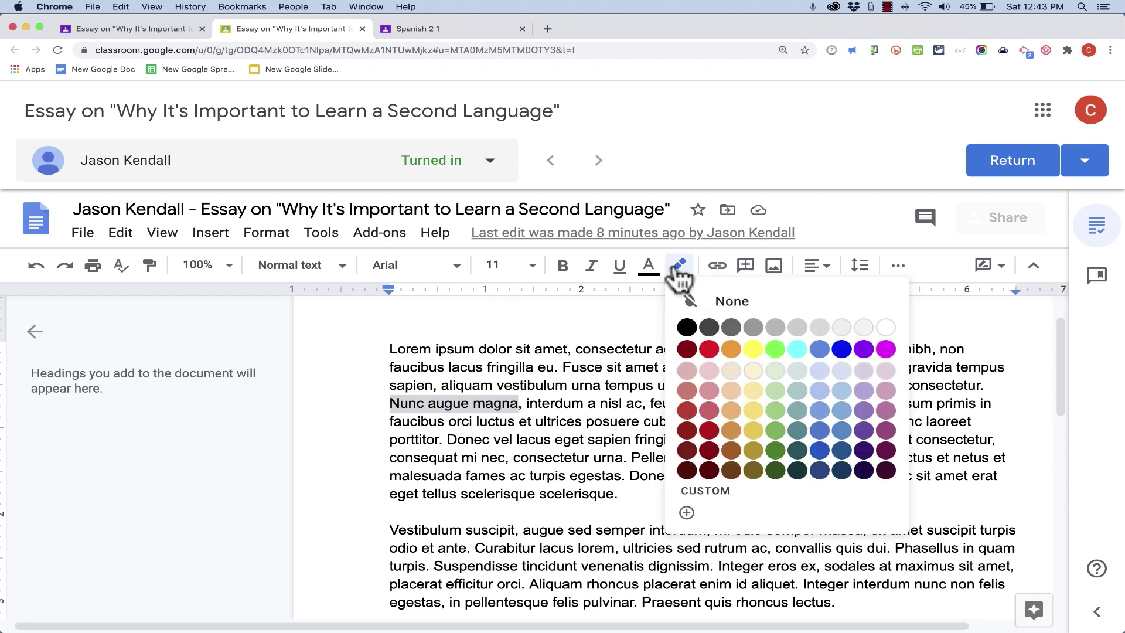
left_click(753, 349)
left_click(651, 420)
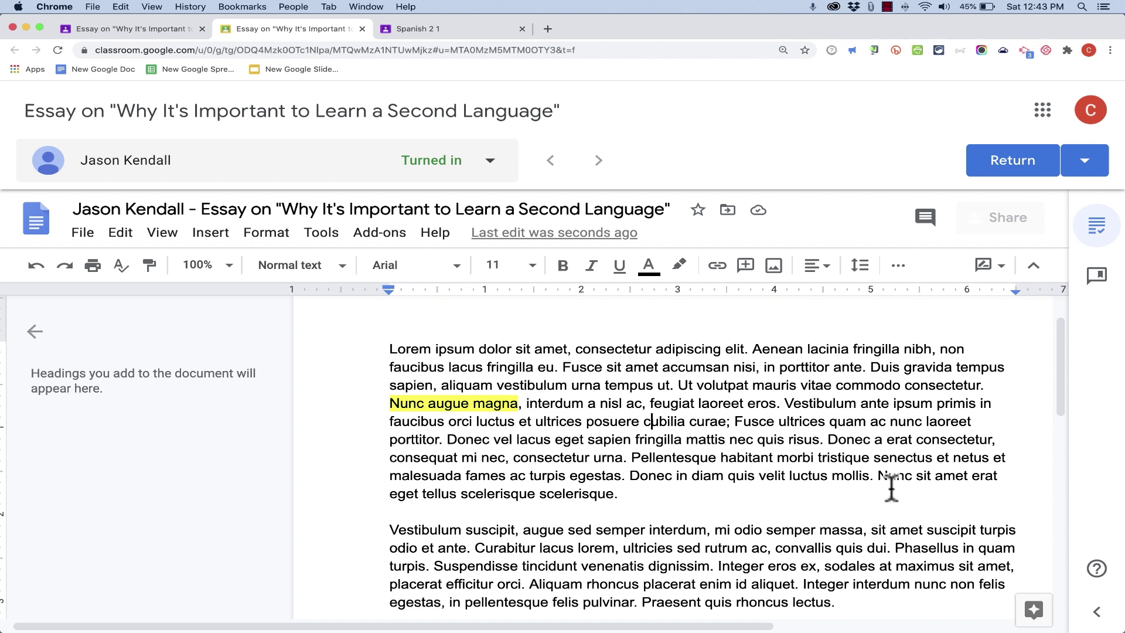
left_click_drag(761, 475, 823, 475)
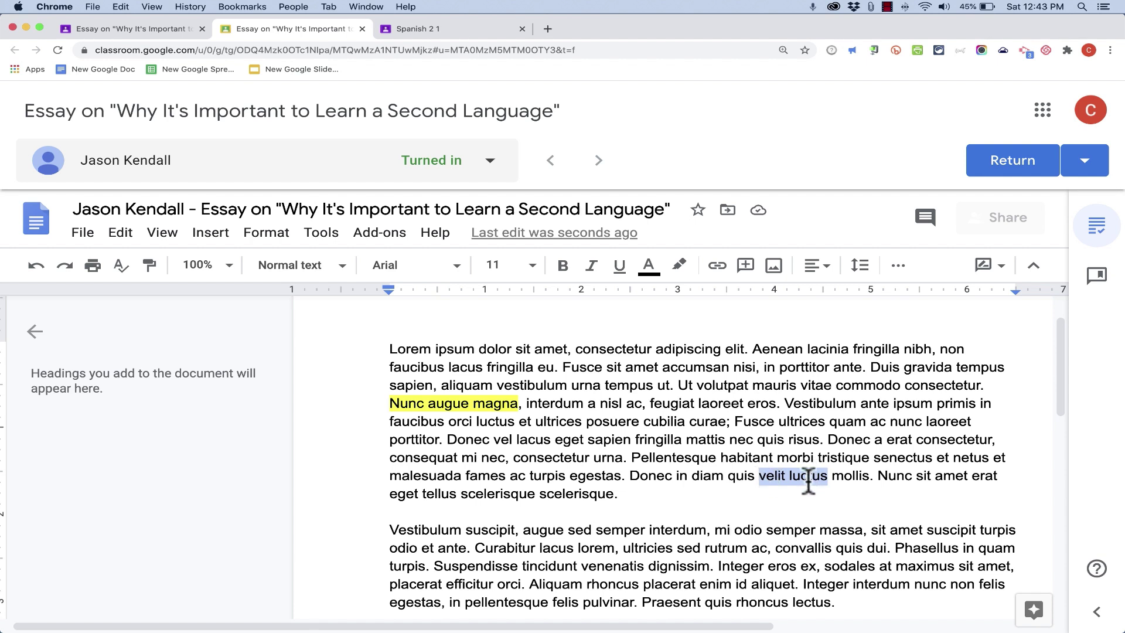
left_click(680, 270)
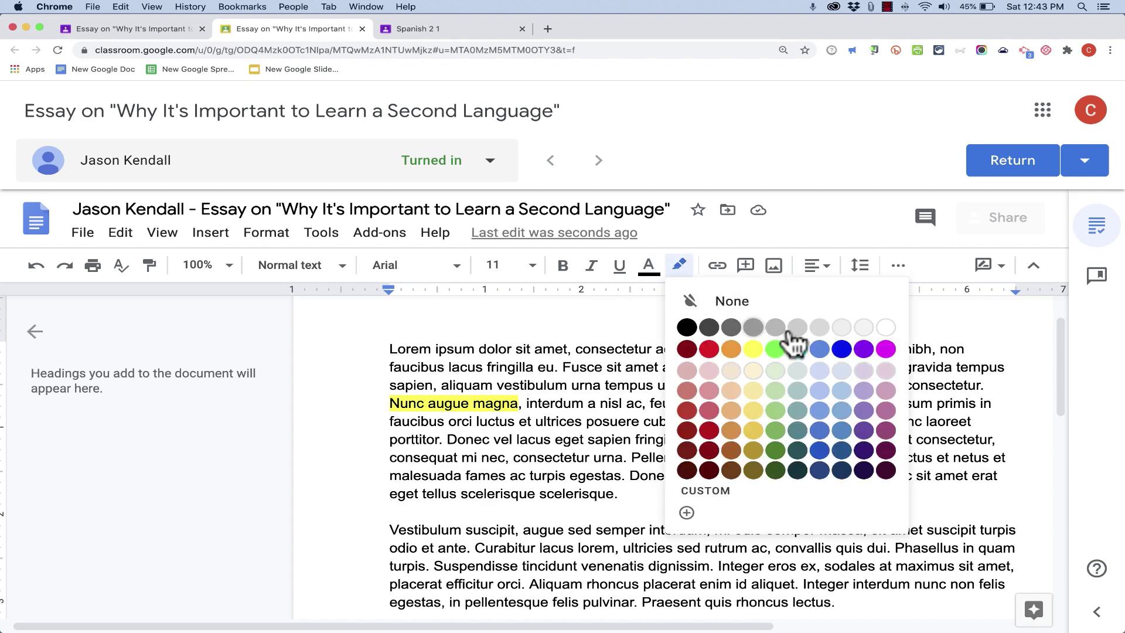
left_click(801, 362)
Step: Comment 'This is an excellent, creative way to begin your sentence.' on 'Nunc augue magna'
left_click(758, 402)
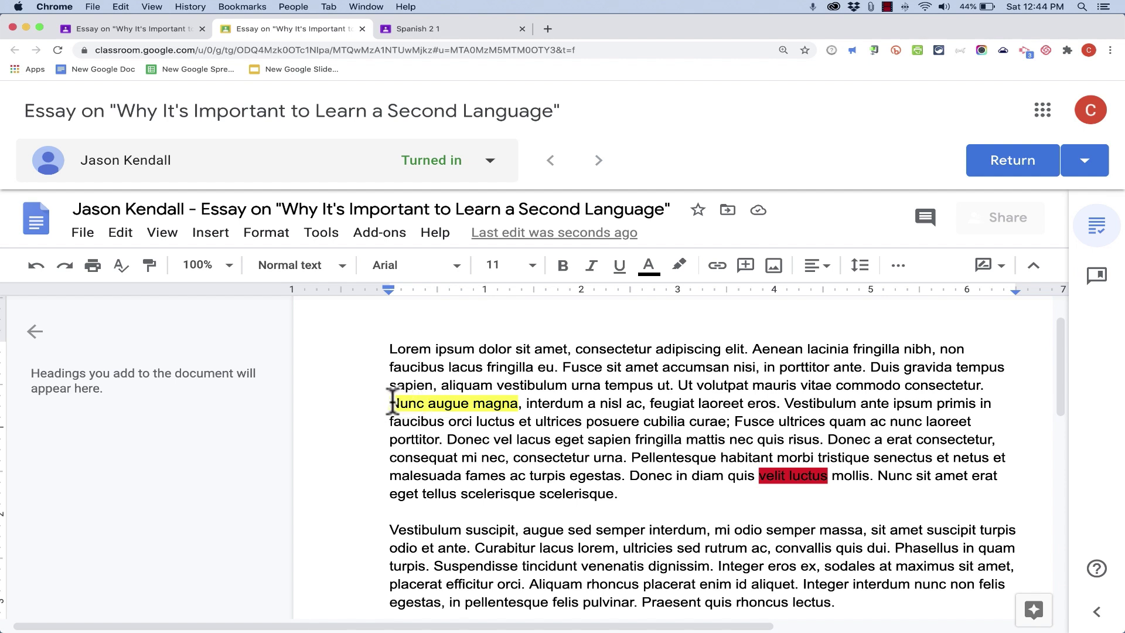
left_click_drag(391, 403, 515, 402)
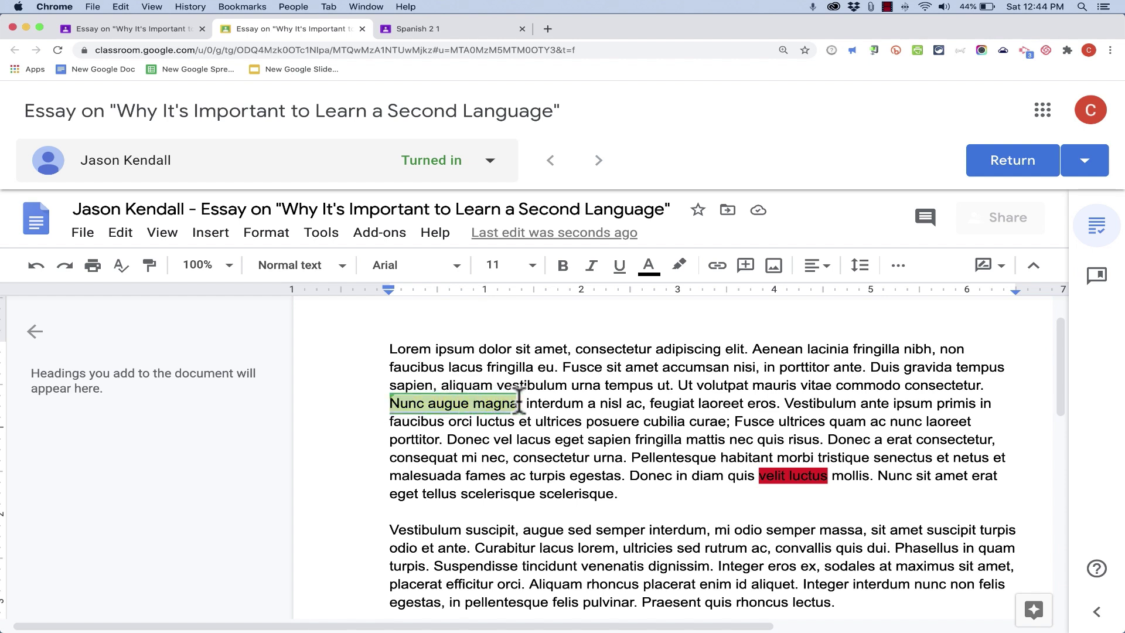
left_click(743, 268)
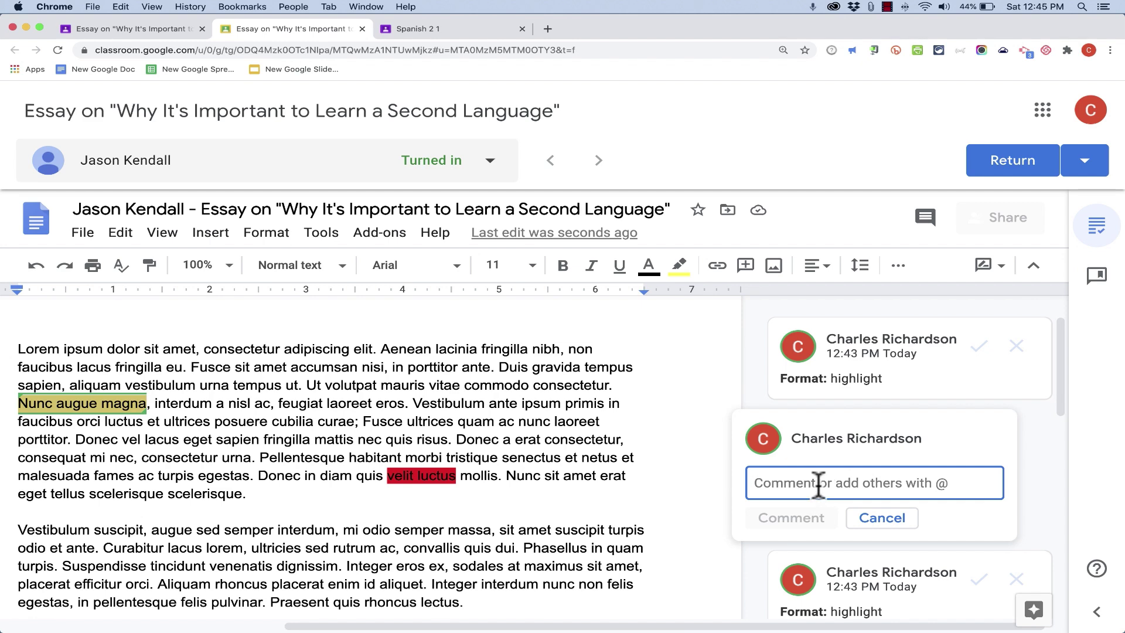
type("This is an excellent, creative way to begin your sentence.")
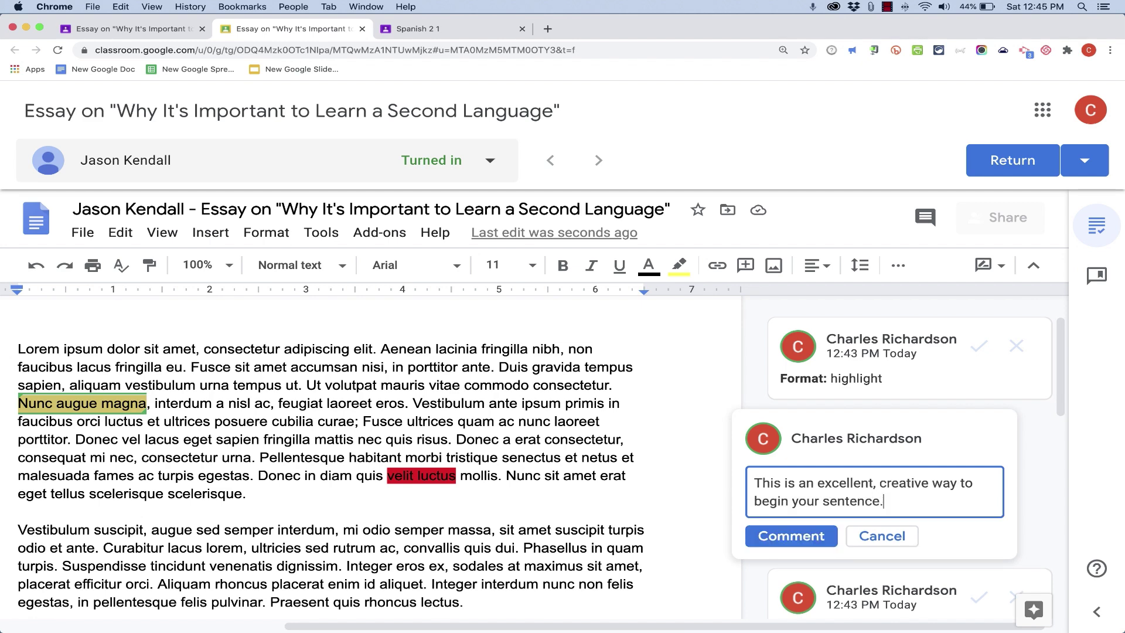
left_click(789, 542)
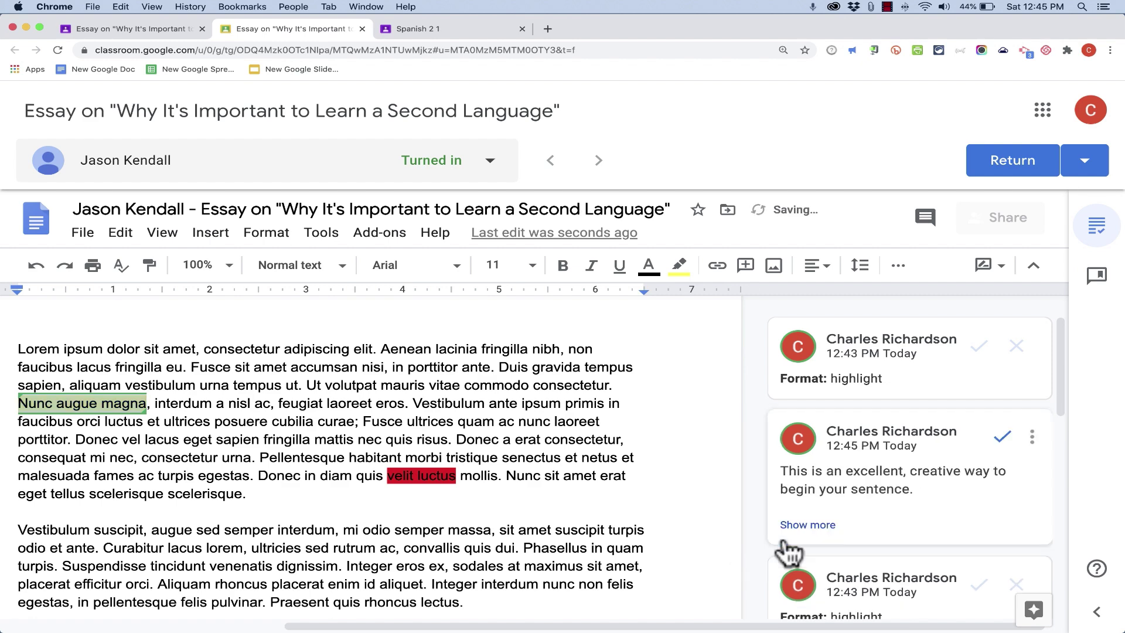
left_click(205, 422)
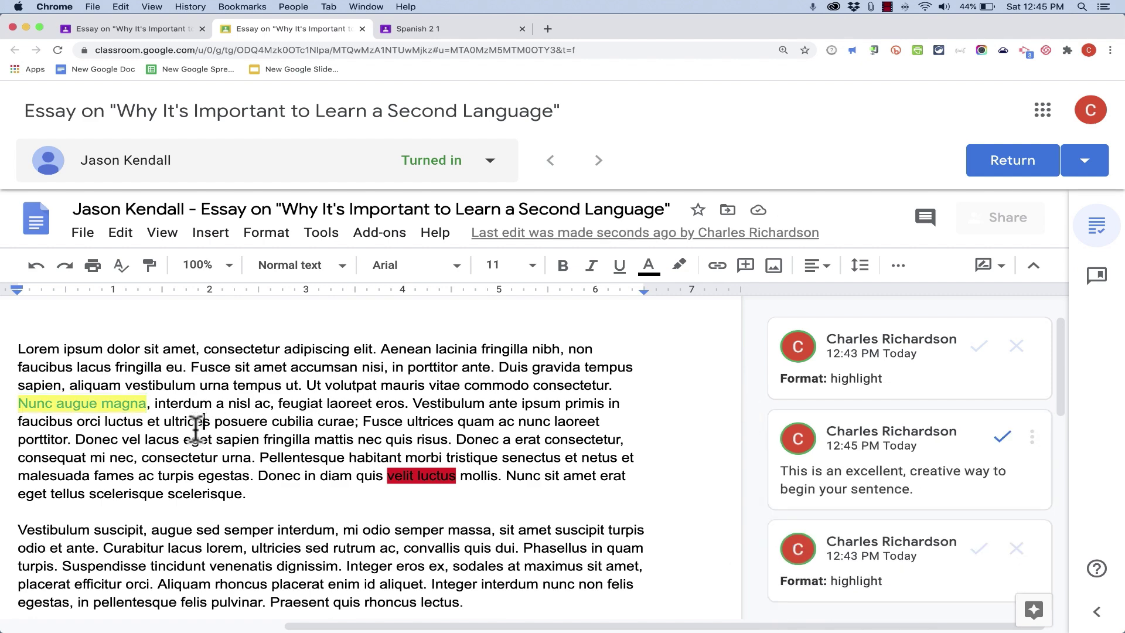
Step: Reply to the highlight note on 'Nunc augue magna' with the copied praise comment
left_click(101, 403)
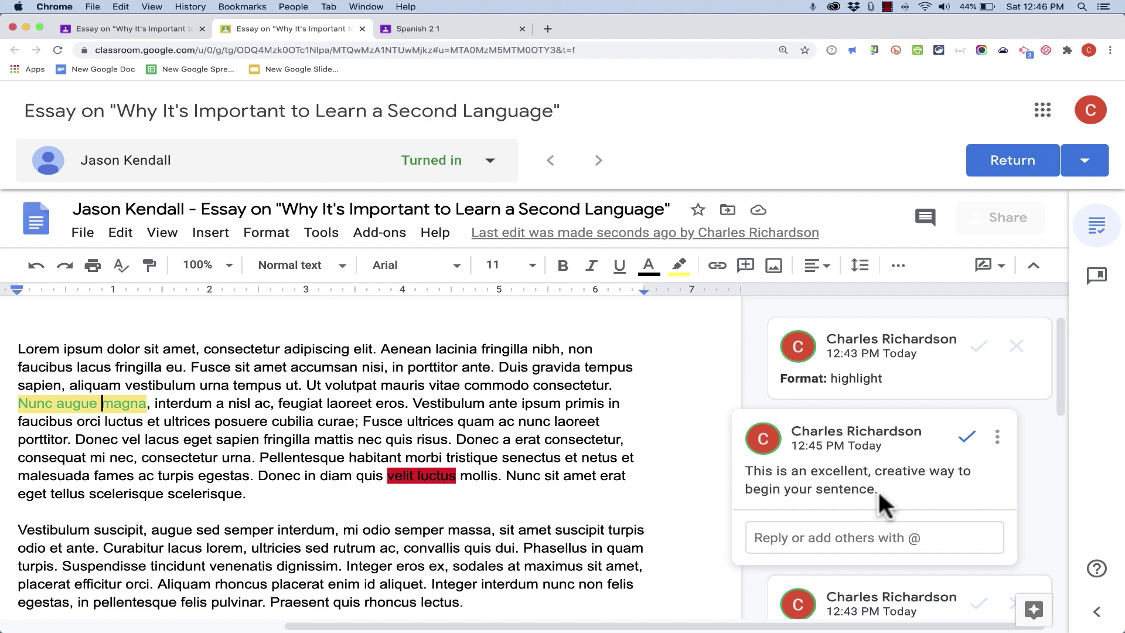
left_click_drag(878, 489, 744, 470)
key("super+c")
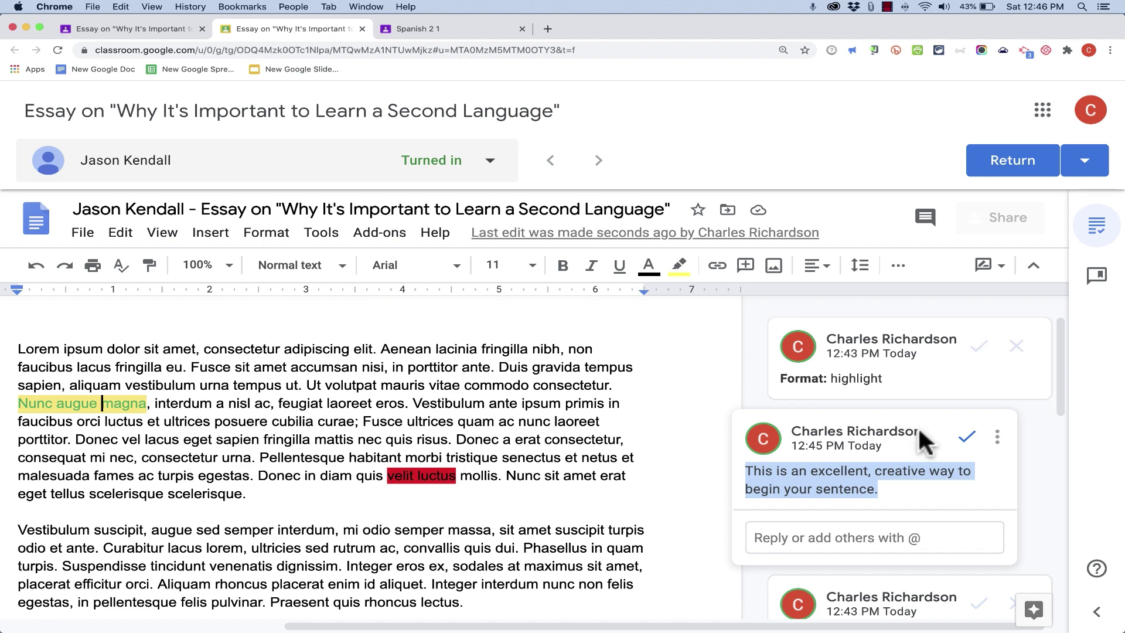
left_click(902, 382)
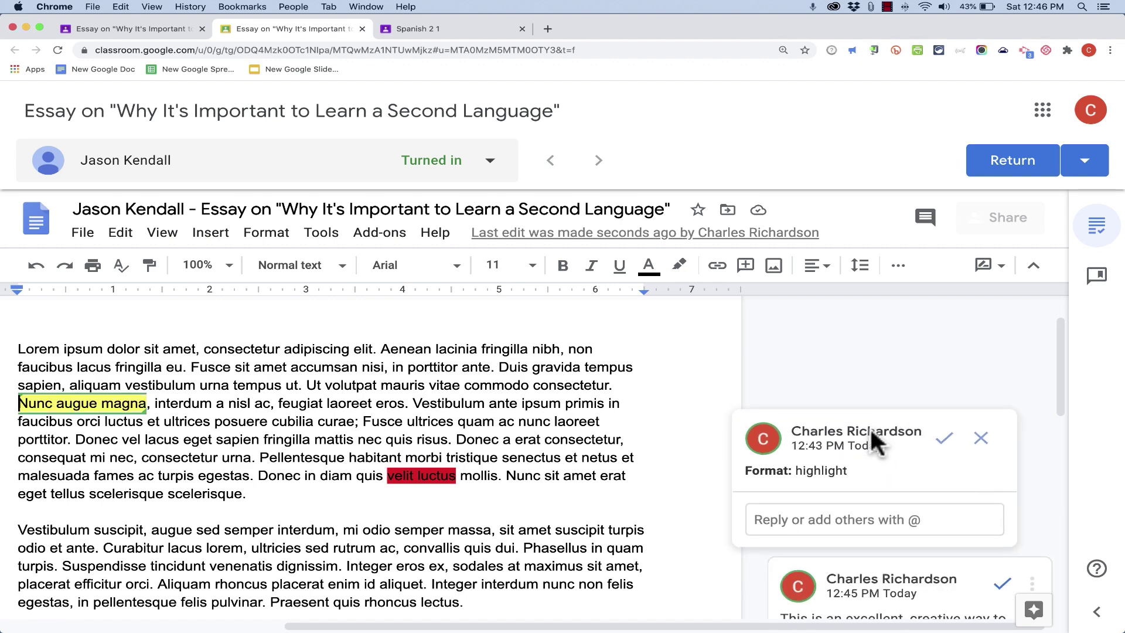
left_click(797, 520)
key("super+v")
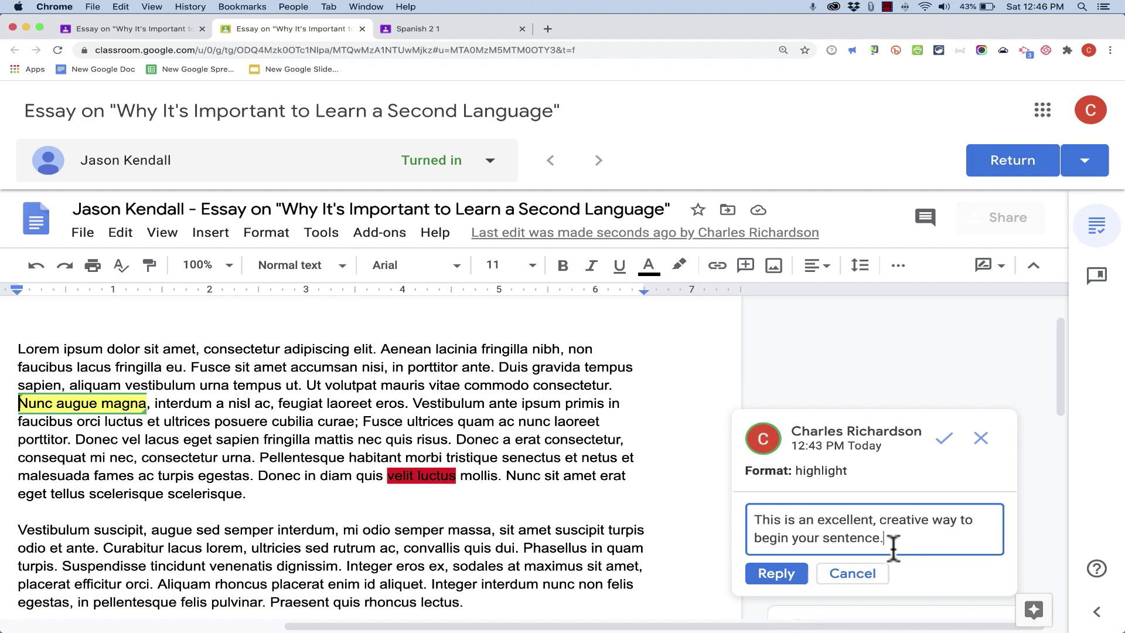
left_click(783, 577)
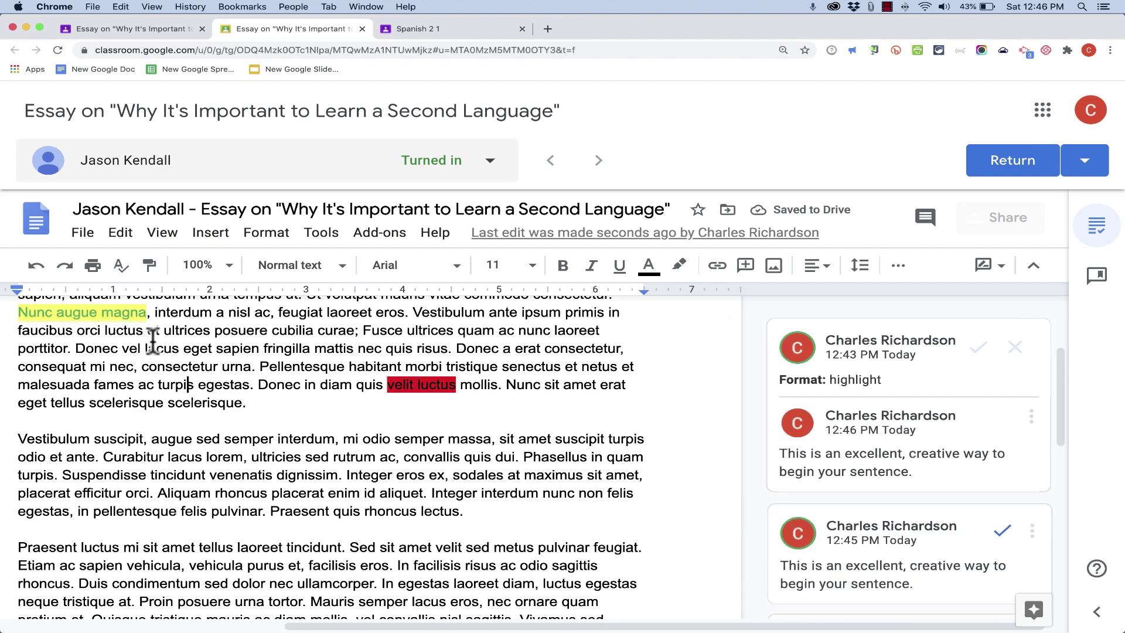
Step: Show the Comment bank beside the essay, listing Buenísimo!, Excelente! and Stupendous!
scroll(925, 434, "up", 3)
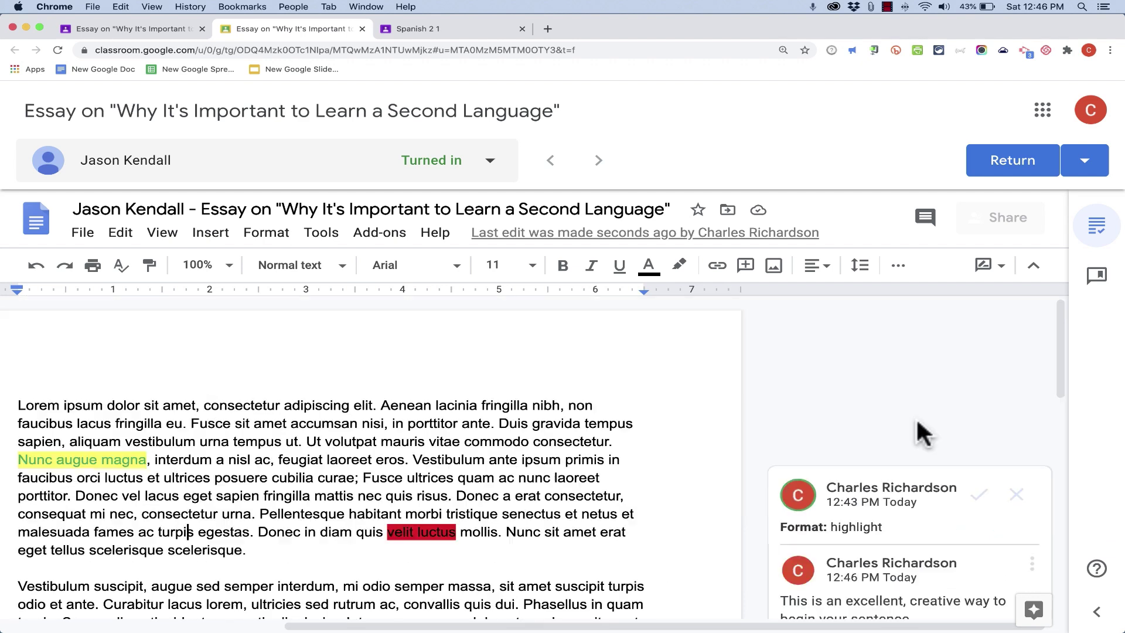
left_click(1102, 276)
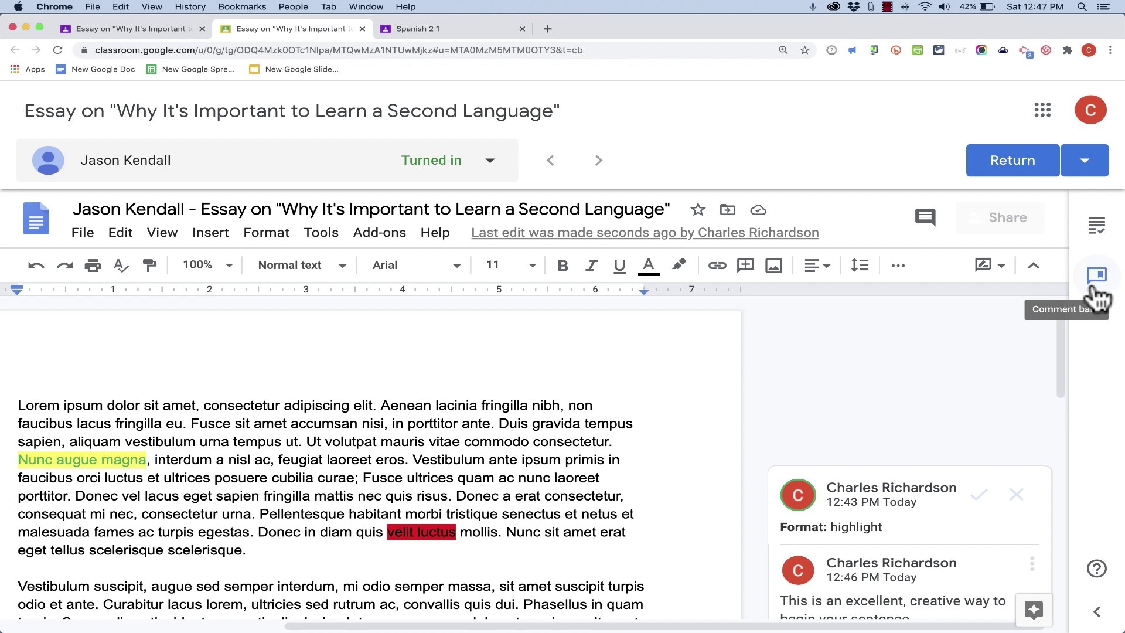
left_click(1100, 613)
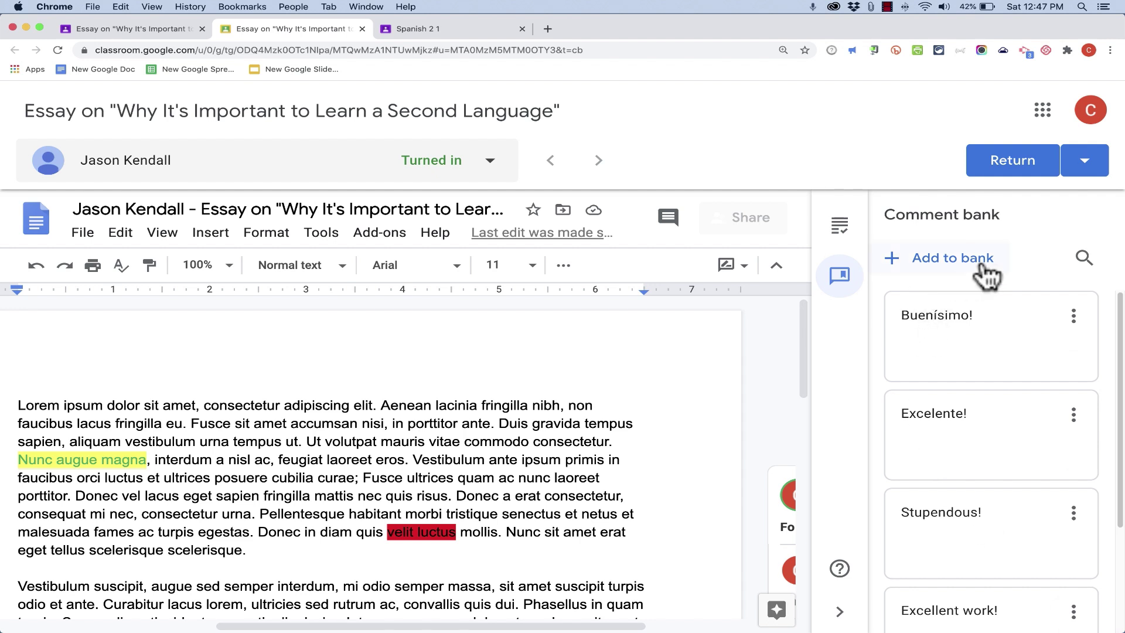
Step: Select 'Aliquam rhoncus' and copy the Excelente! remark from the Comment bank
left_click(839, 275)
scroll(923, 305, "down", 3)
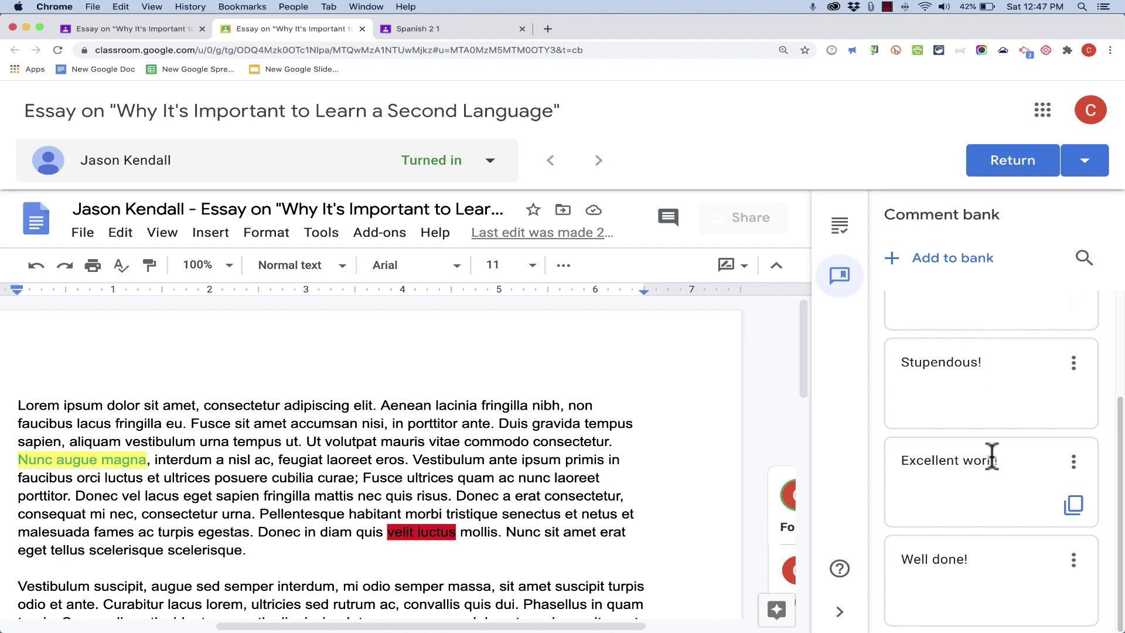
scroll(986, 454, "up", 3)
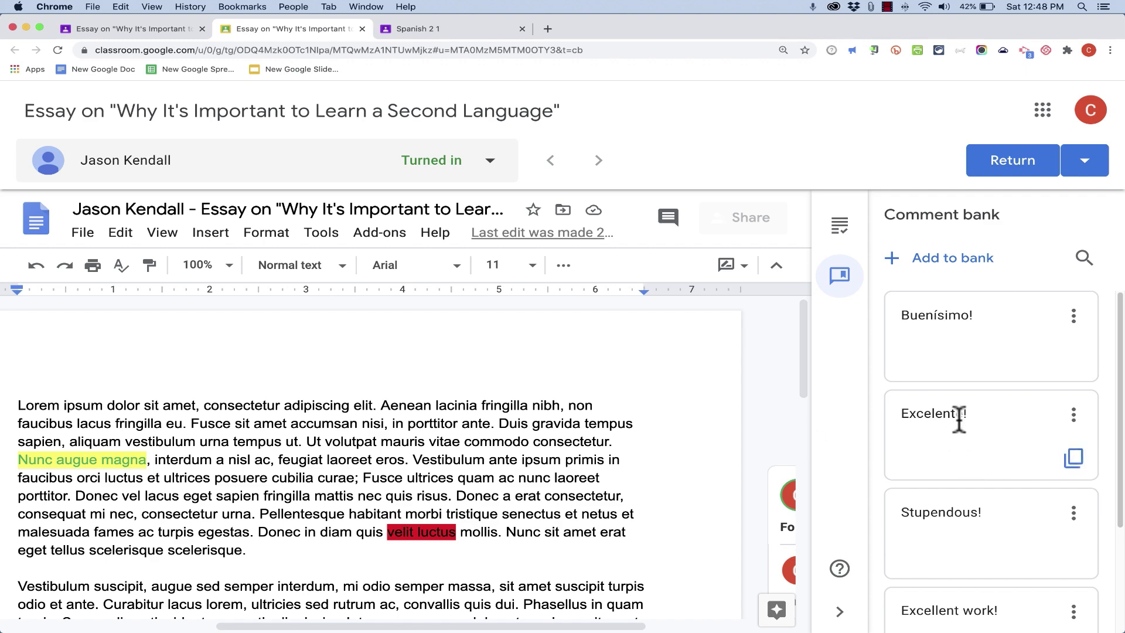
scroll(524, 415, "down", 5)
scroll(524, 415, "up", 2)
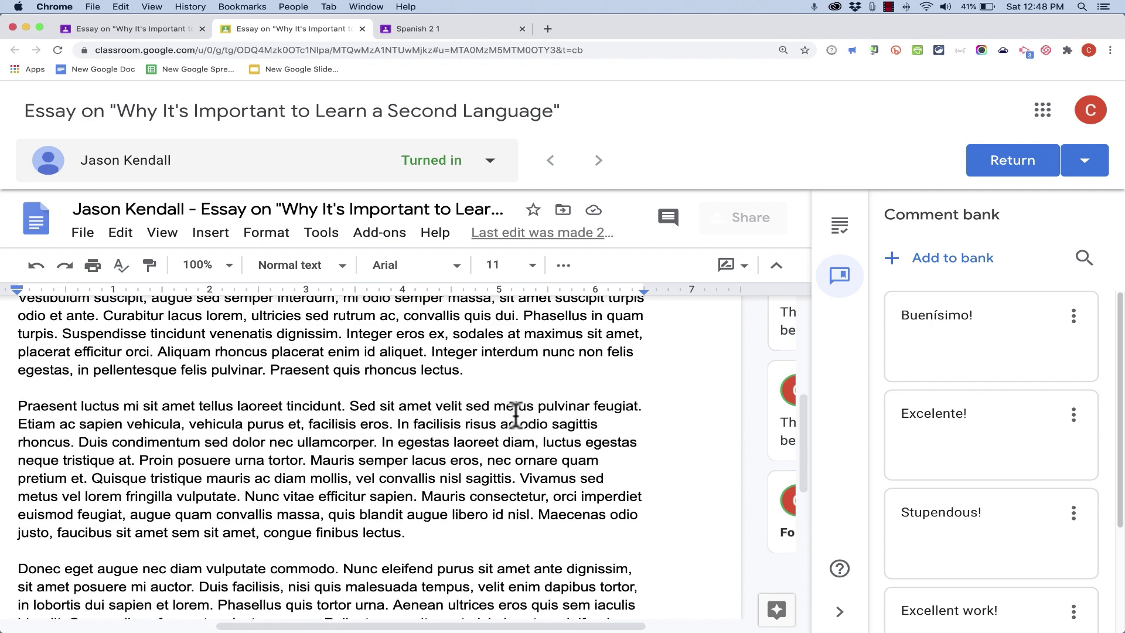
left_click_drag(157, 404, 266, 404)
left_click(840, 275)
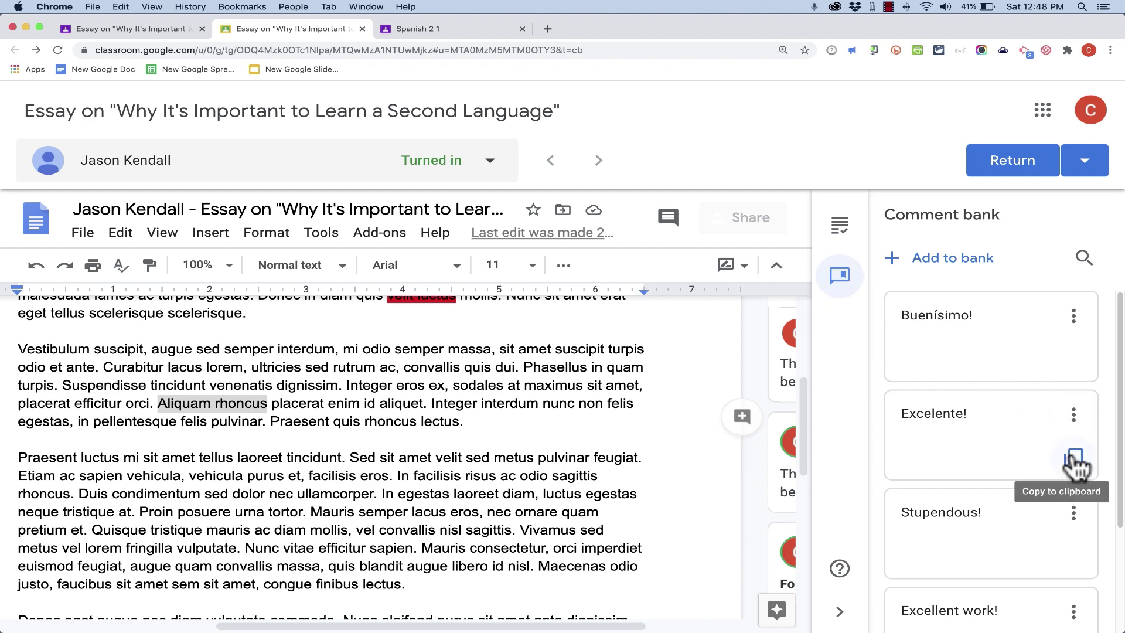
left_click(1075, 458)
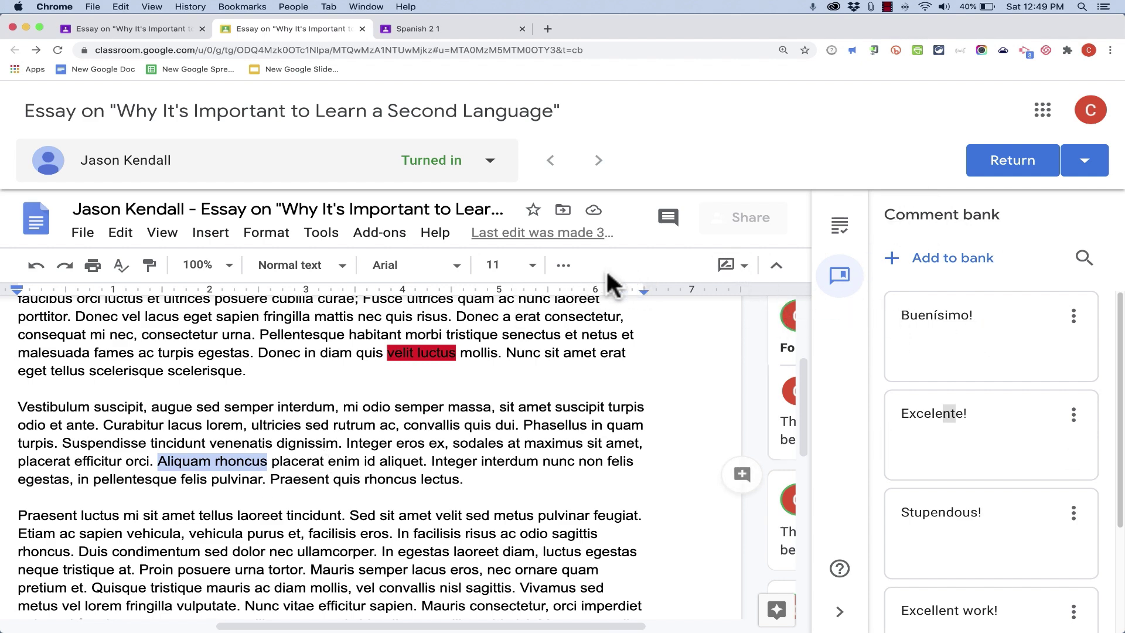
Step: Post 'Excelente!' as a comment on 'Aliquam rhoncus'
left_click(571, 267)
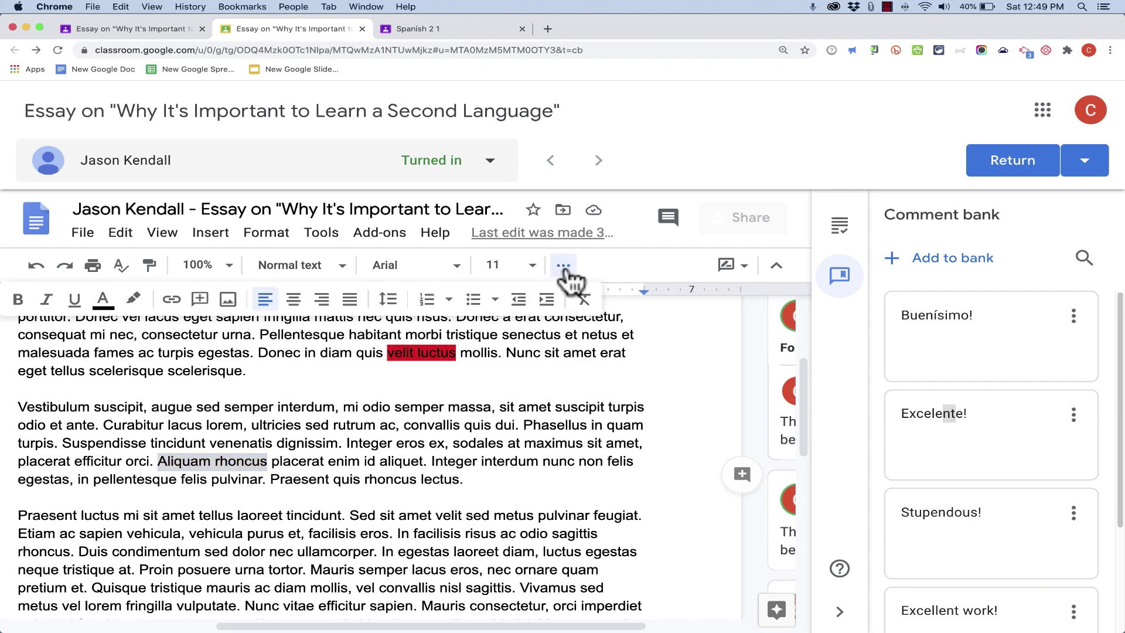
left_click(202, 307)
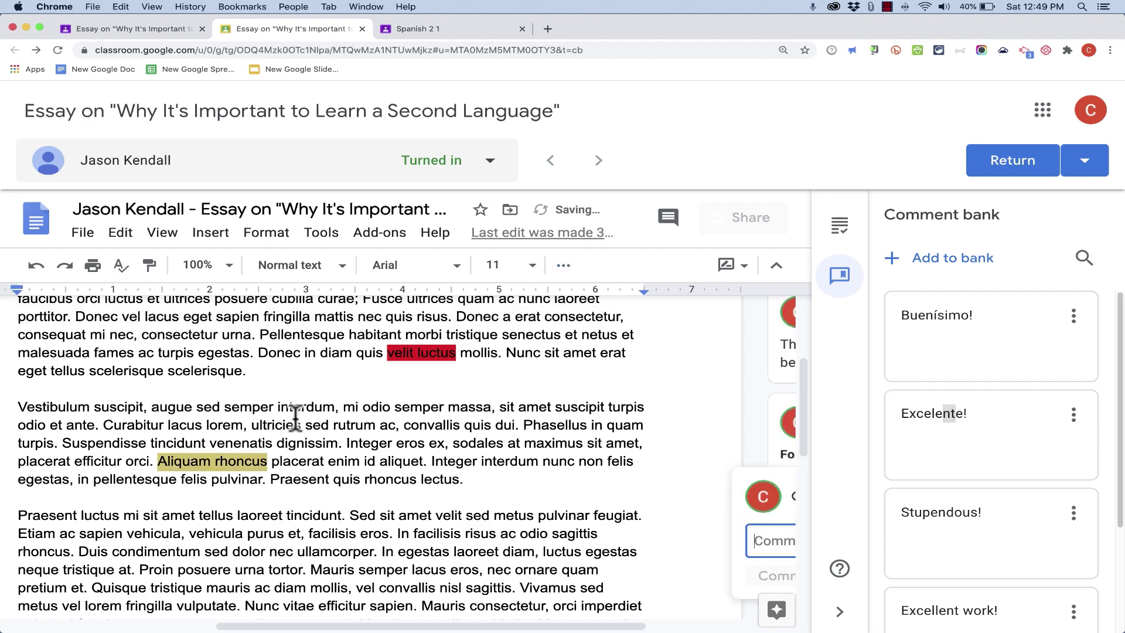
type("Excelente!")
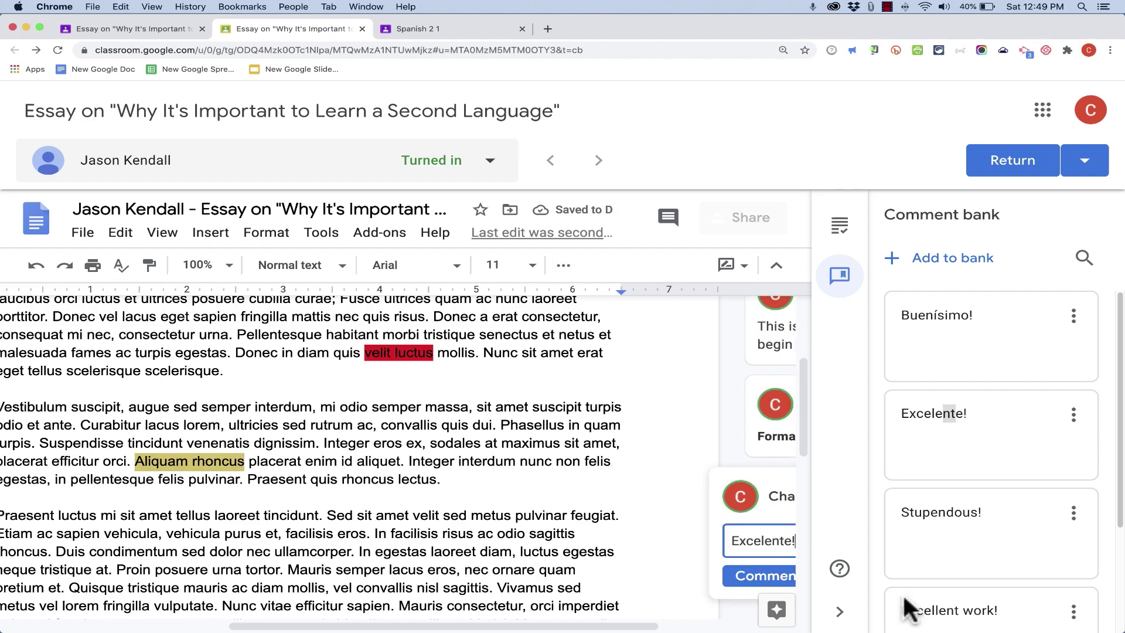
left_click(851, 610)
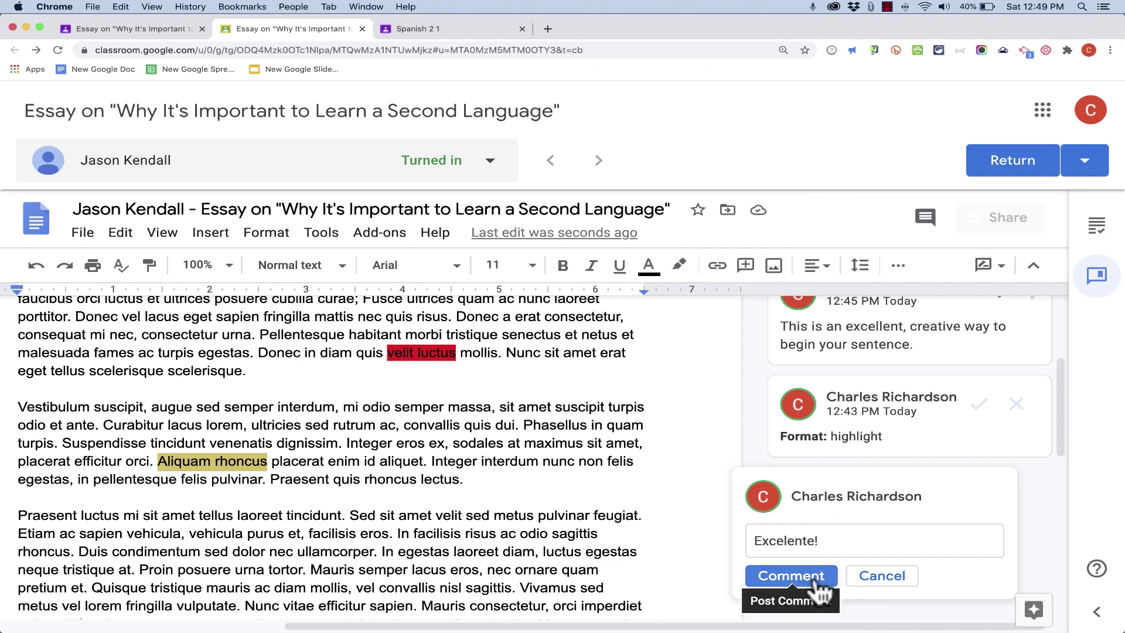
left_click(791, 576)
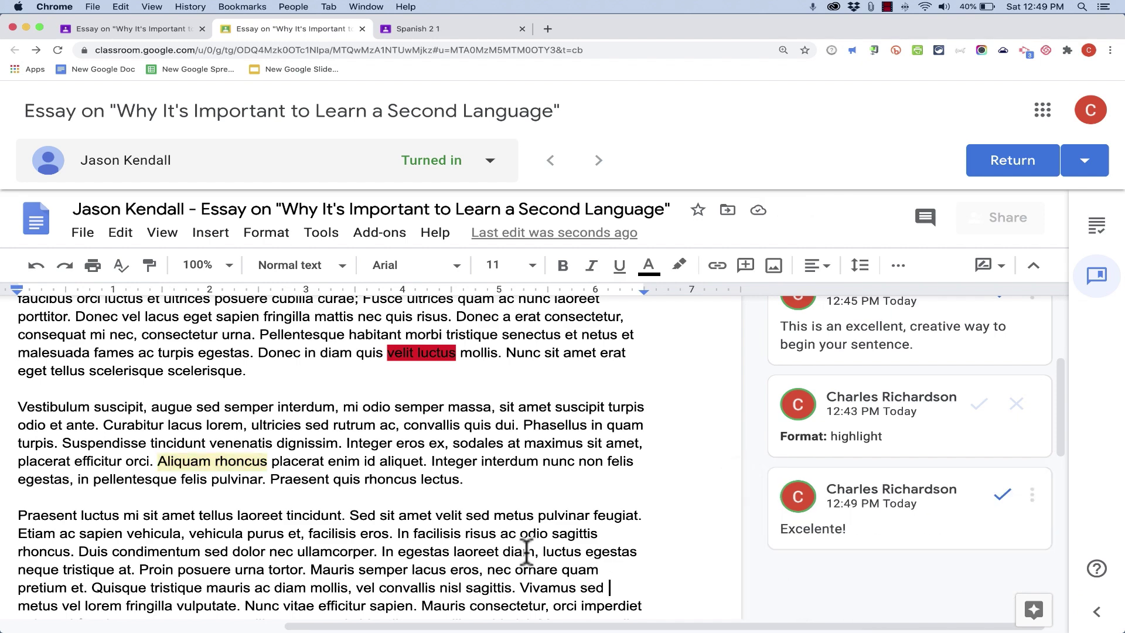
Step: Comment 'Stupendous!' on 'Sed sit amet' via the # comment-bank suggestions
left_click(1099, 287)
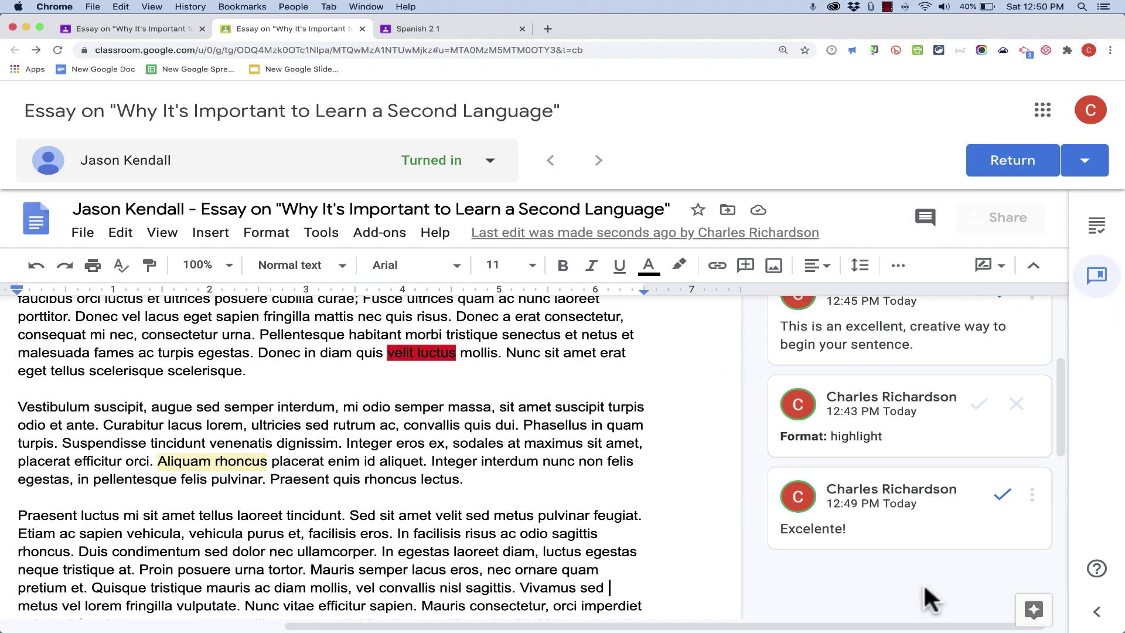
left_click_drag(350, 516, 440, 516)
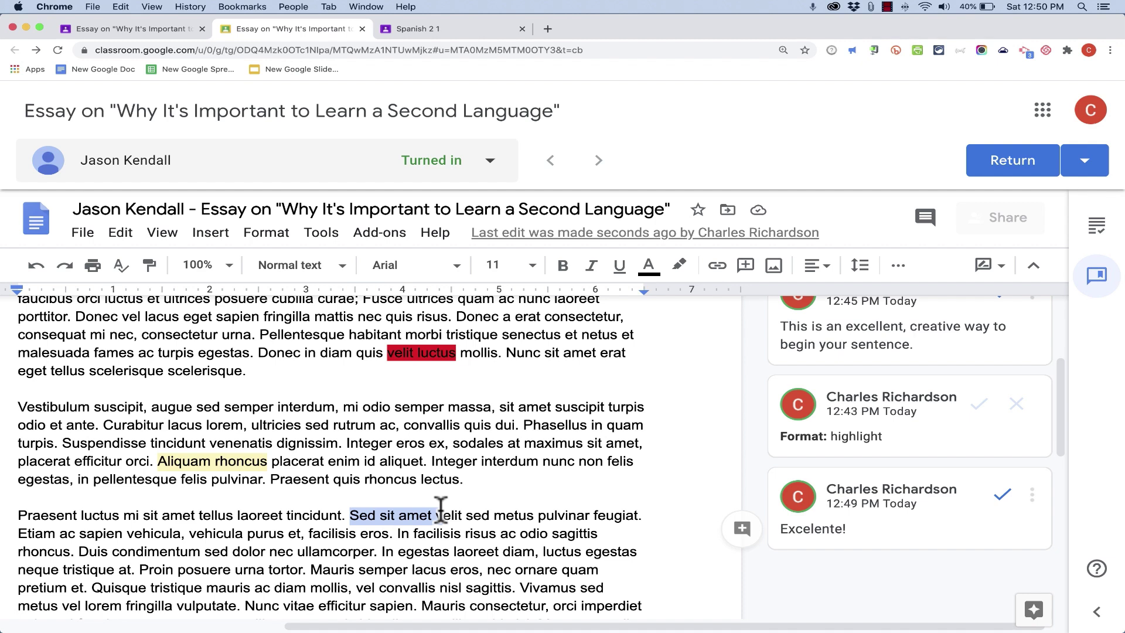
left_click(744, 267)
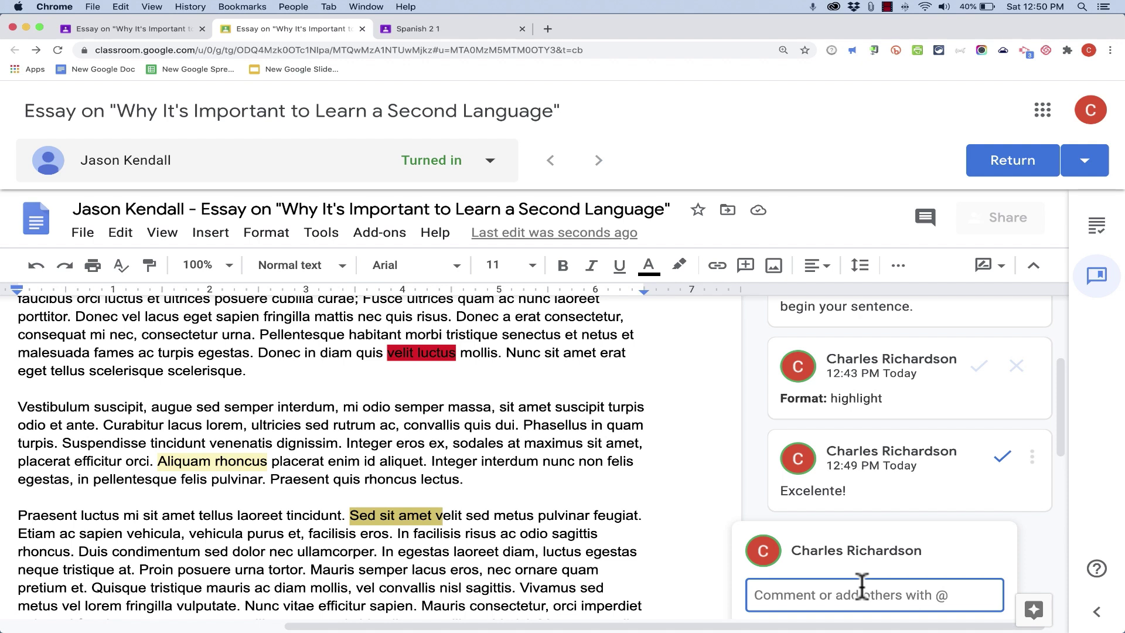
type("#s")
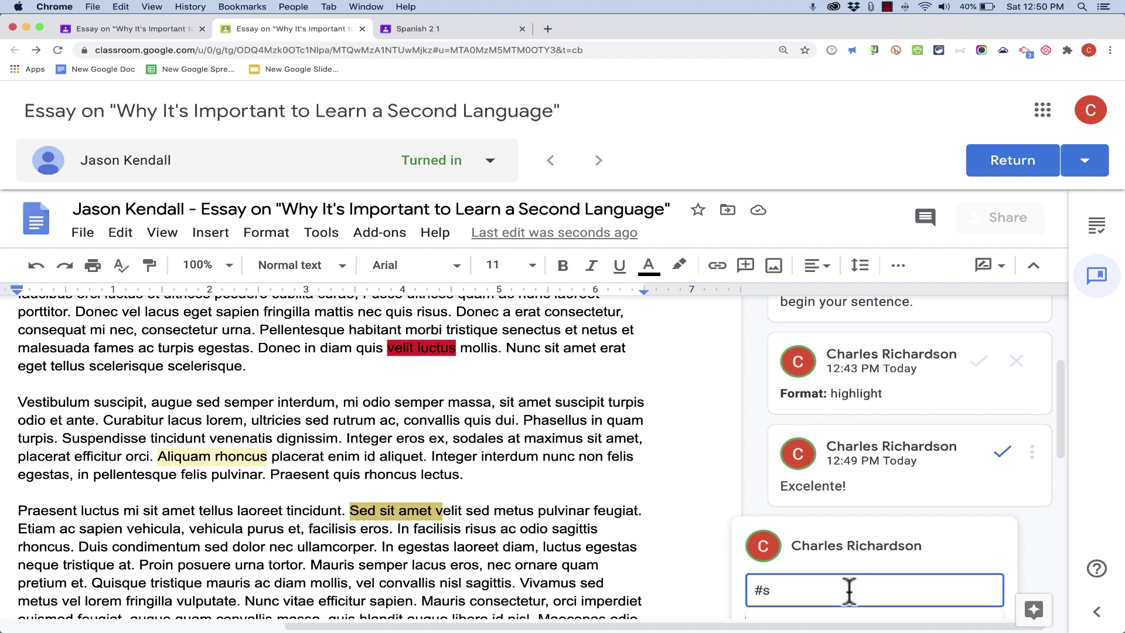
scroll(850, 595, "down", 4)
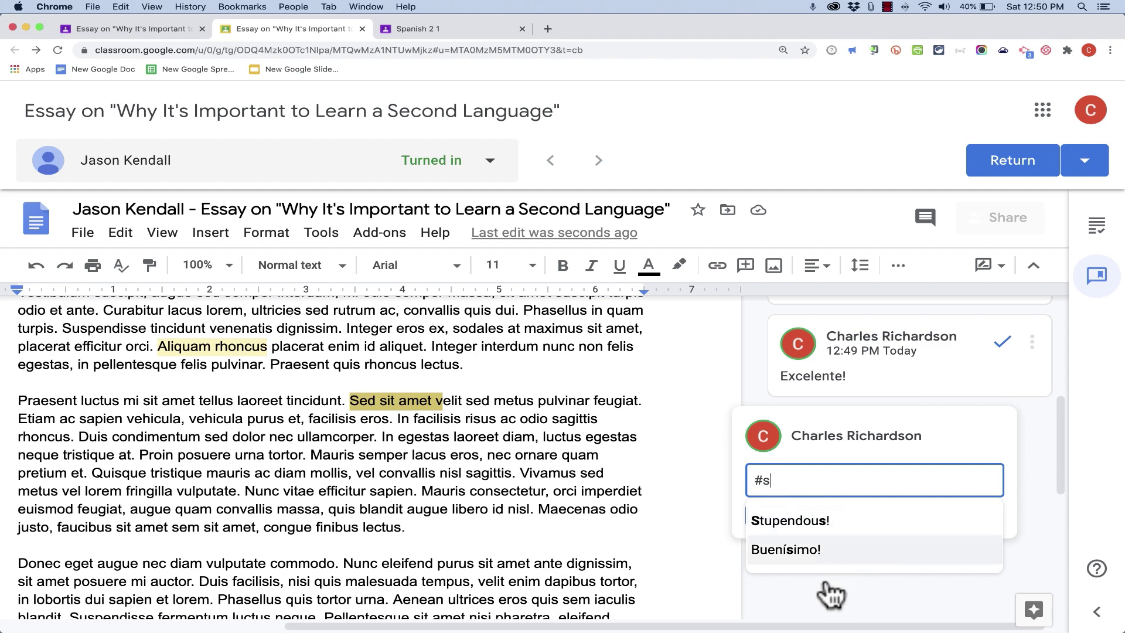
left_click(827, 530)
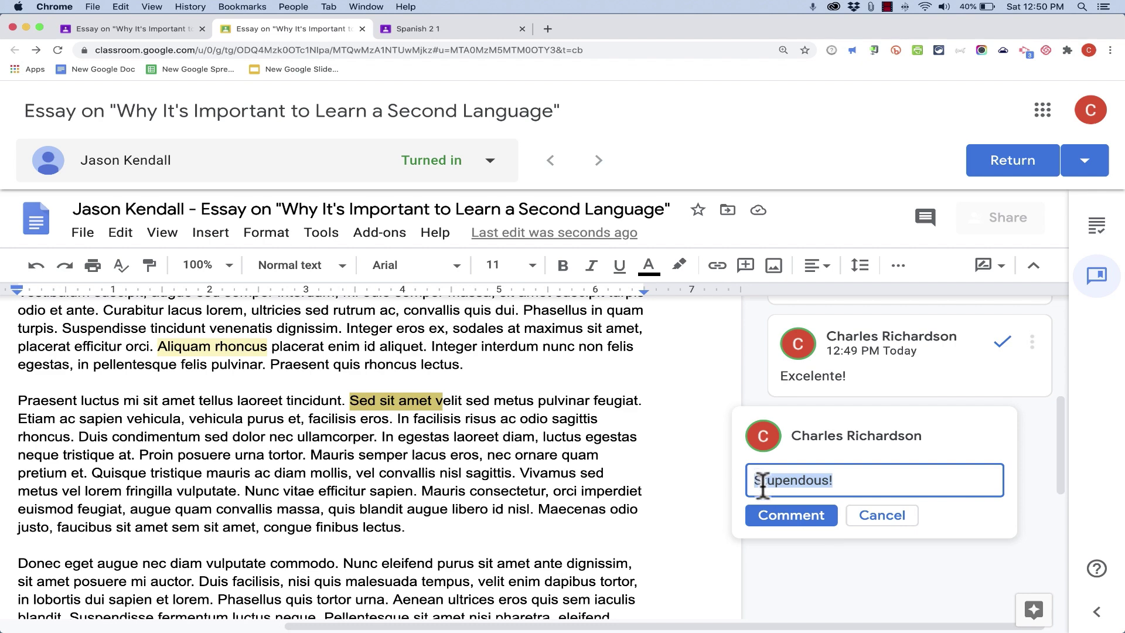
left_click(789, 519)
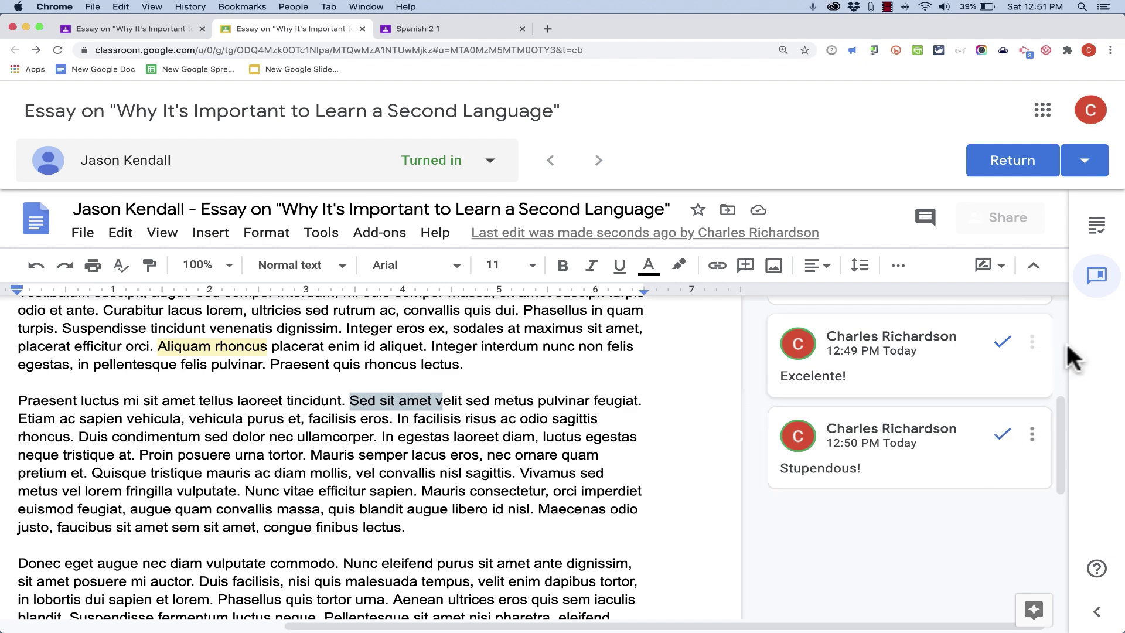
Step: Add 'Very, very well done.' as a new Comment bank remark, then hide the panel
left_click(1096, 277)
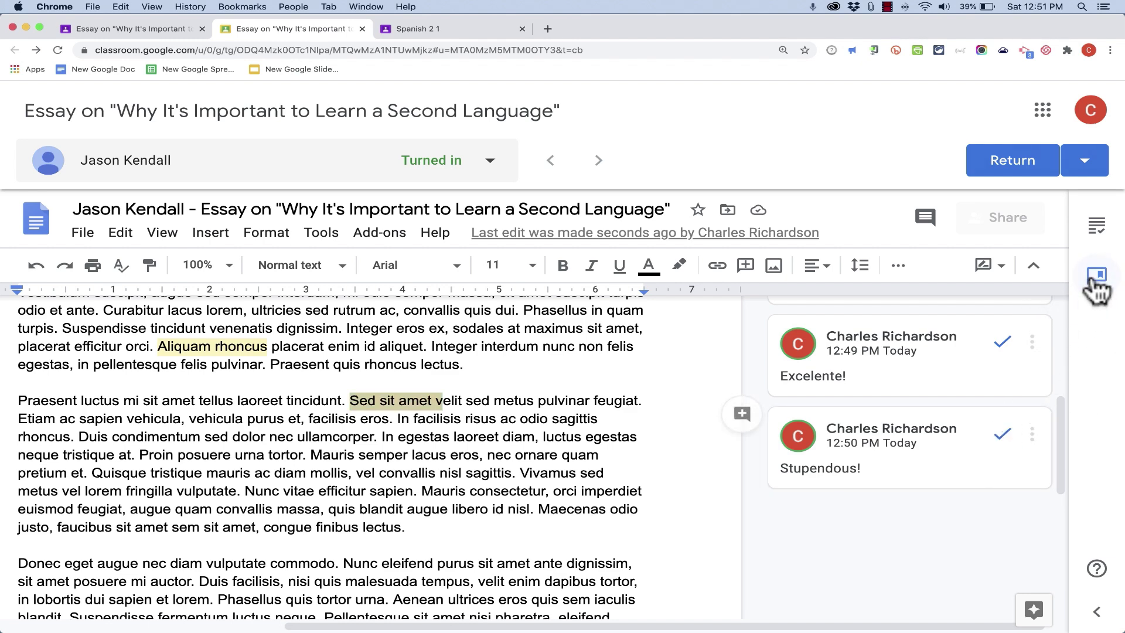
left_click(1096, 612)
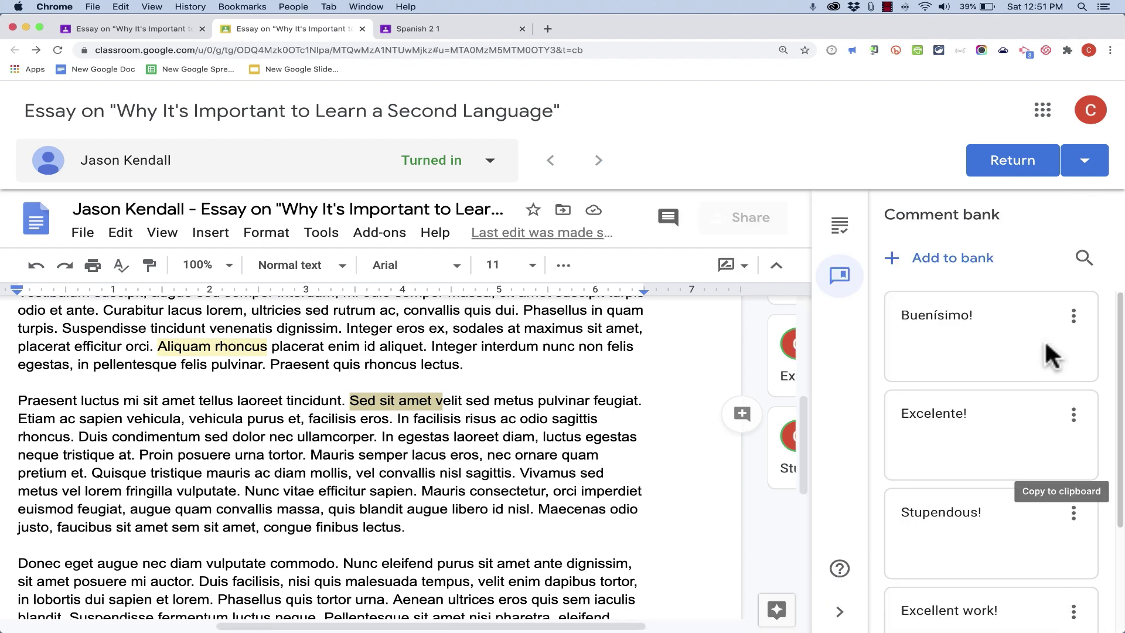
left_click(958, 262)
type("Very, very well done.")
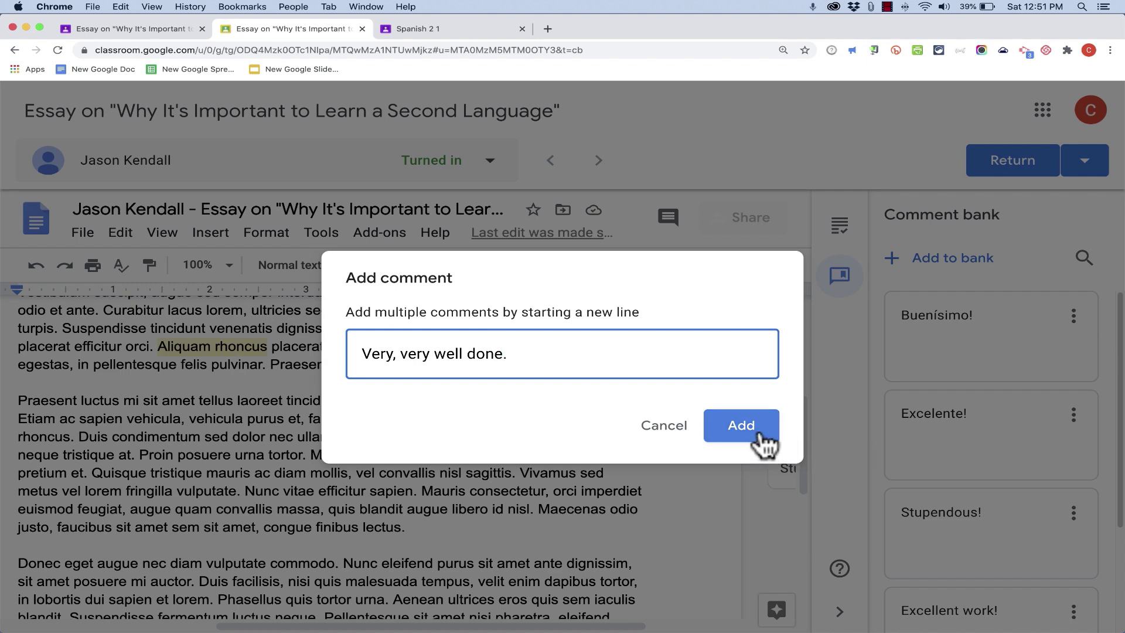
left_click(763, 438)
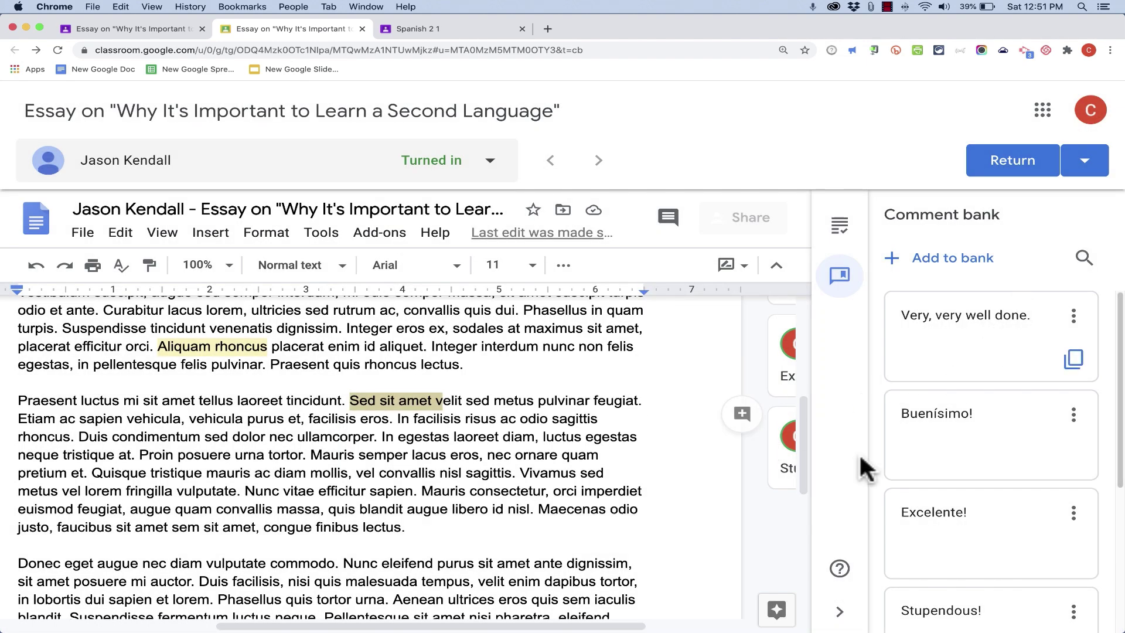
left_click(842, 615)
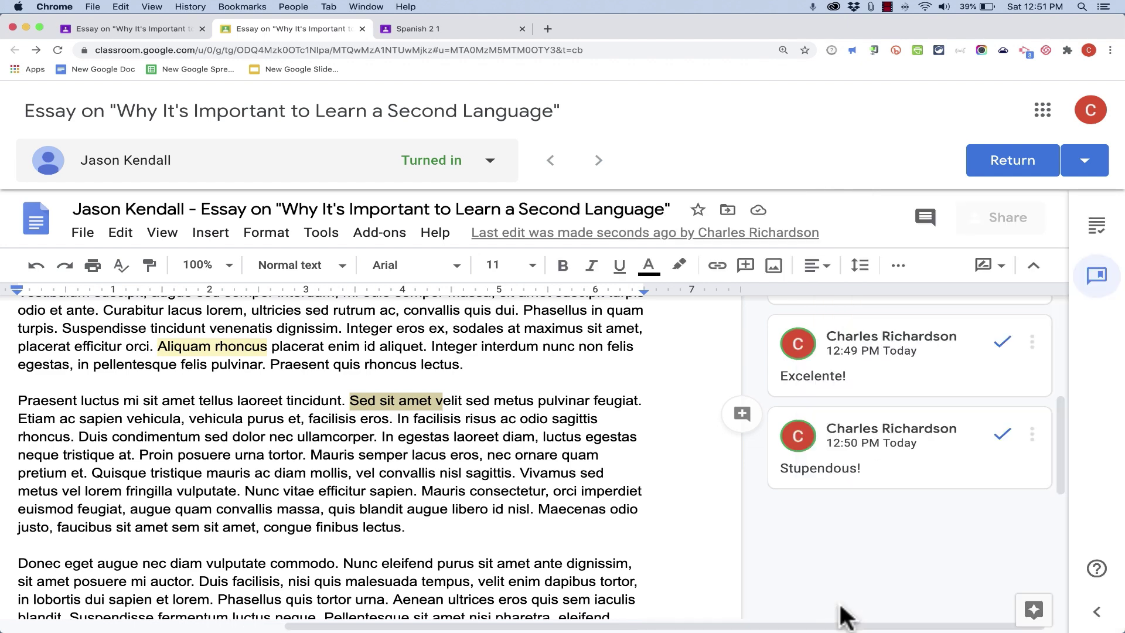
Step: Comment 'Your word choice is lacking a bit here.' on the words 'vitae efficitur sapien'
left_click_drag(284, 490, 414, 490)
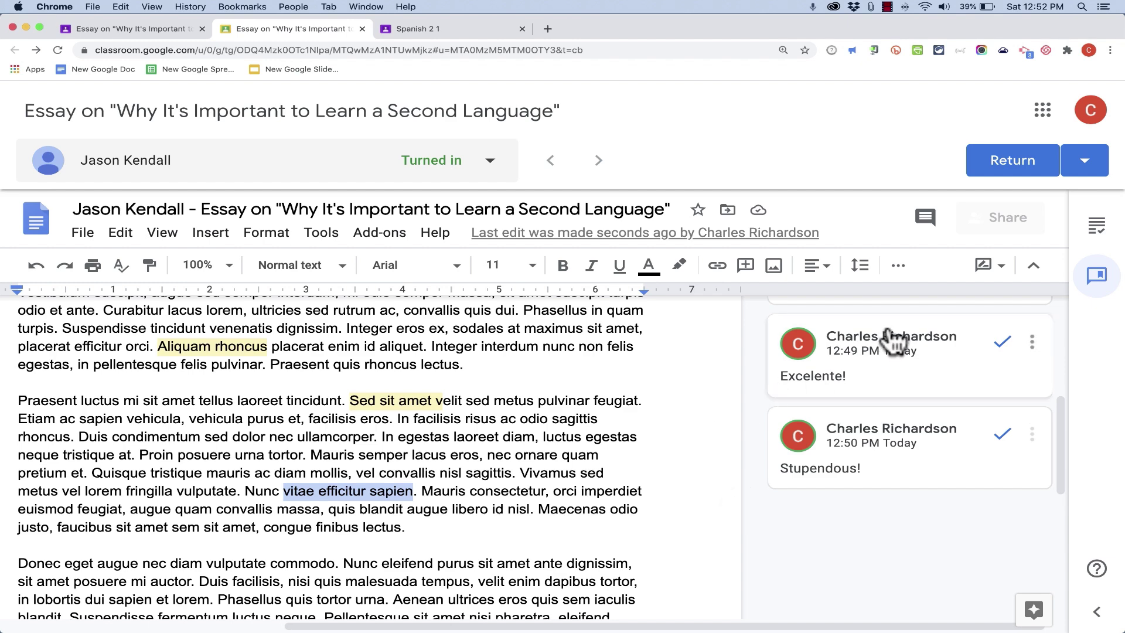
left_click(745, 267)
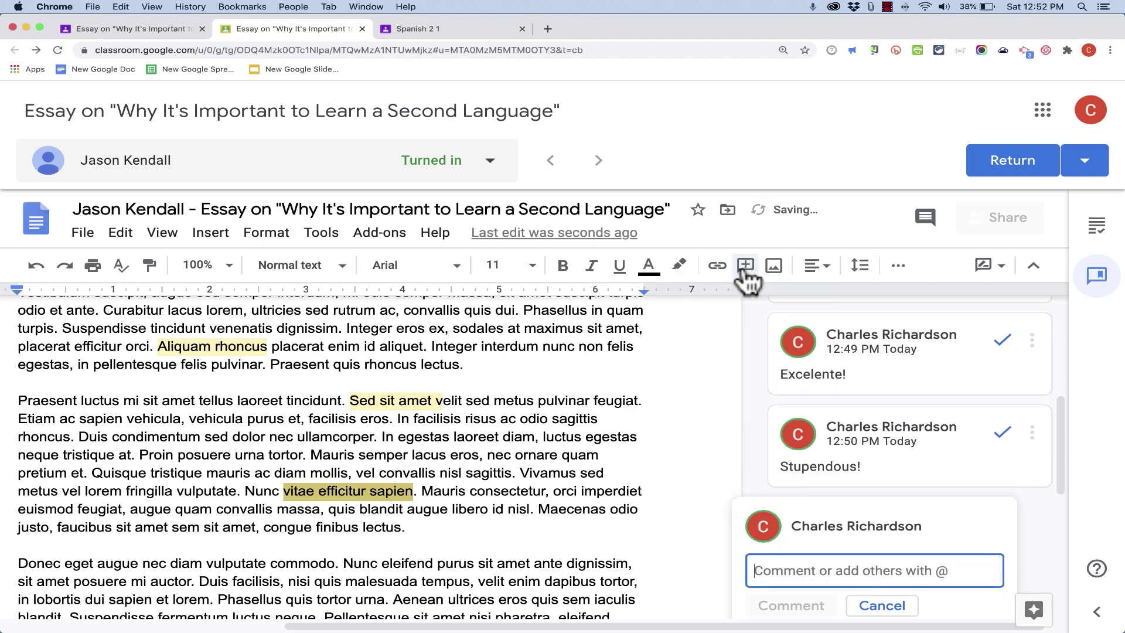
type("Your word choice is lacking a bit here.")
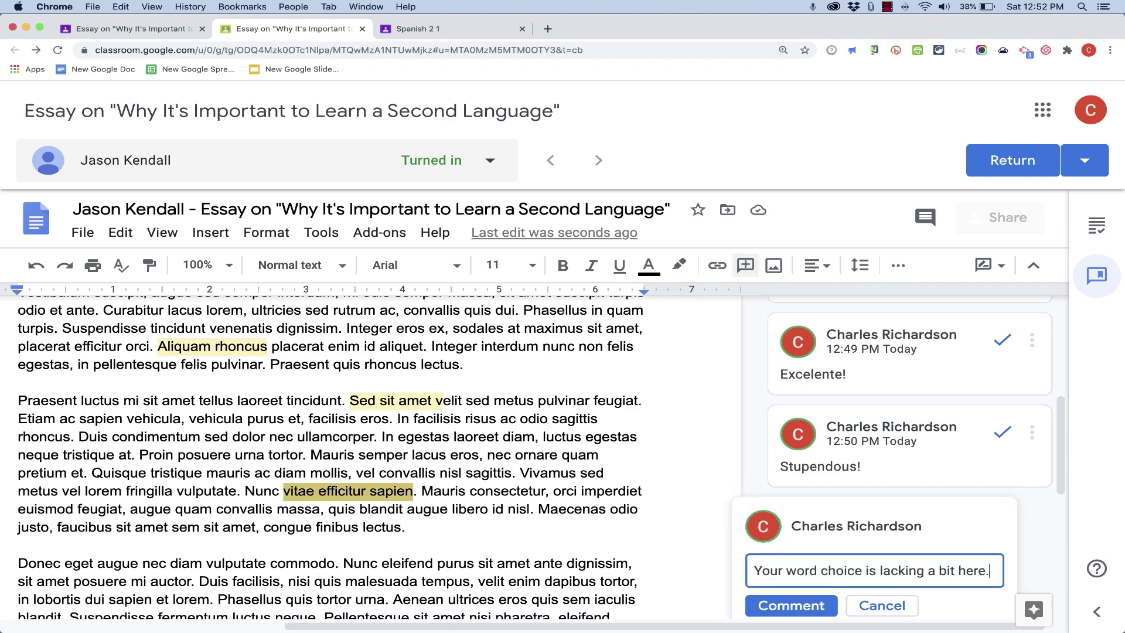
left_click(792, 605)
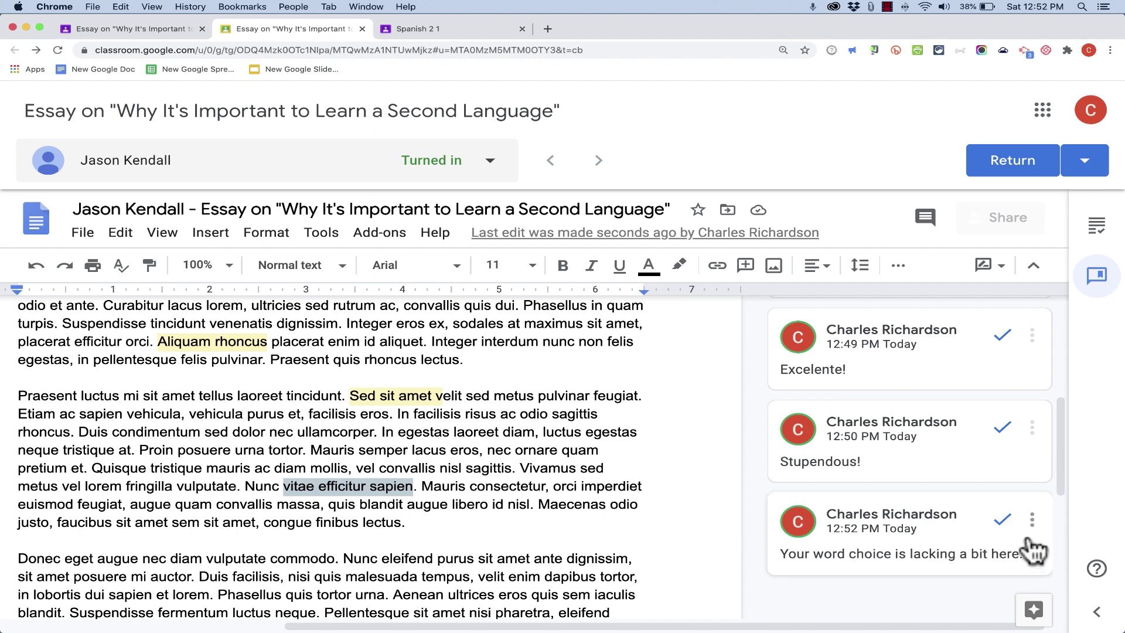
Step: Save the word-choice comment to the comment bank
left_click(1033, 518)
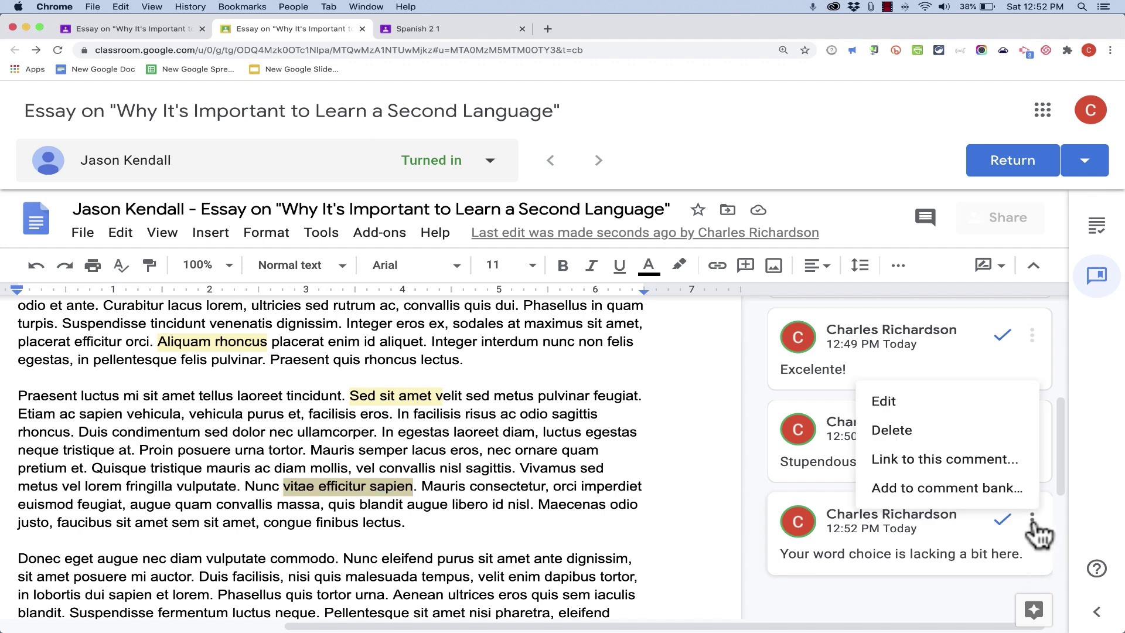
left_click(999, 490)
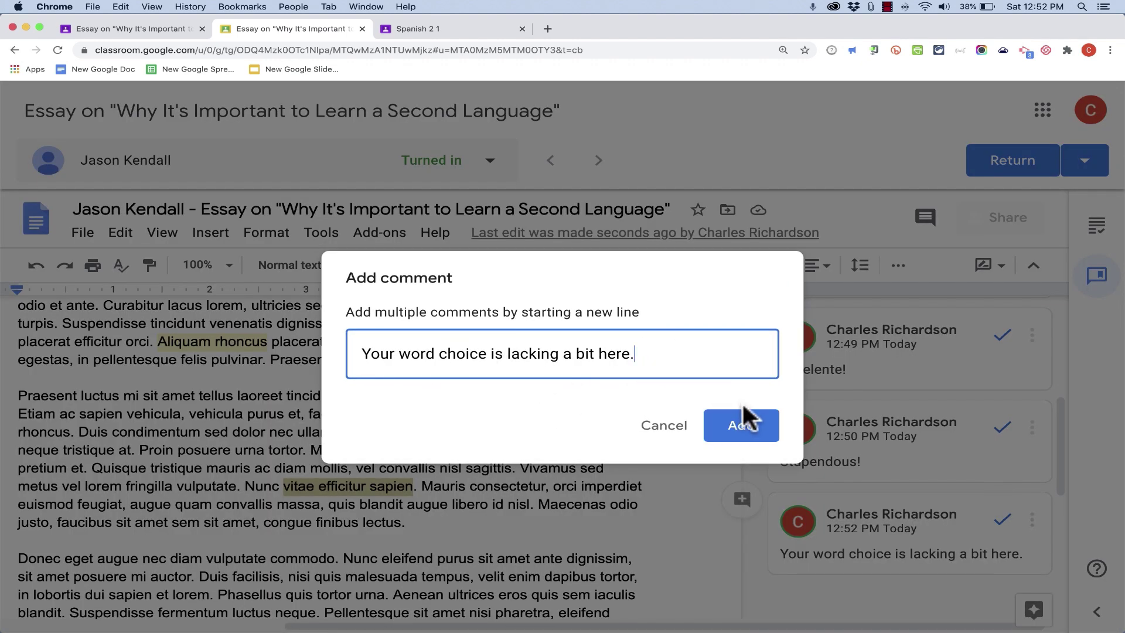
left_click(746, 431)
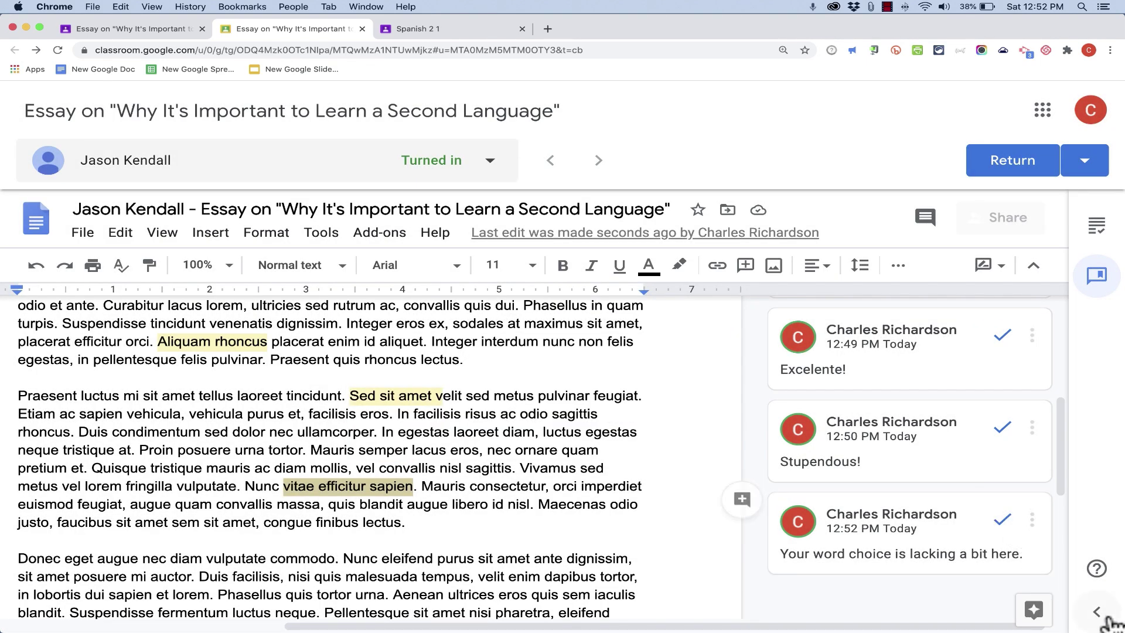
Step: Hide the comment bank side panel so the essay fills the width
left_click(1101, 613)
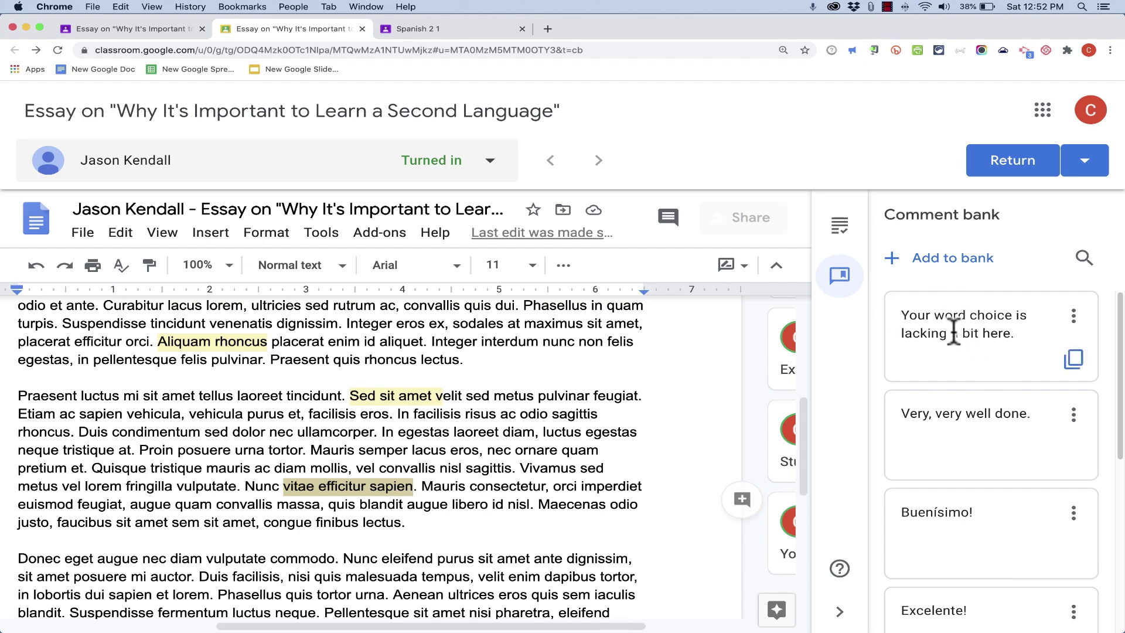
left_click(840, 612)
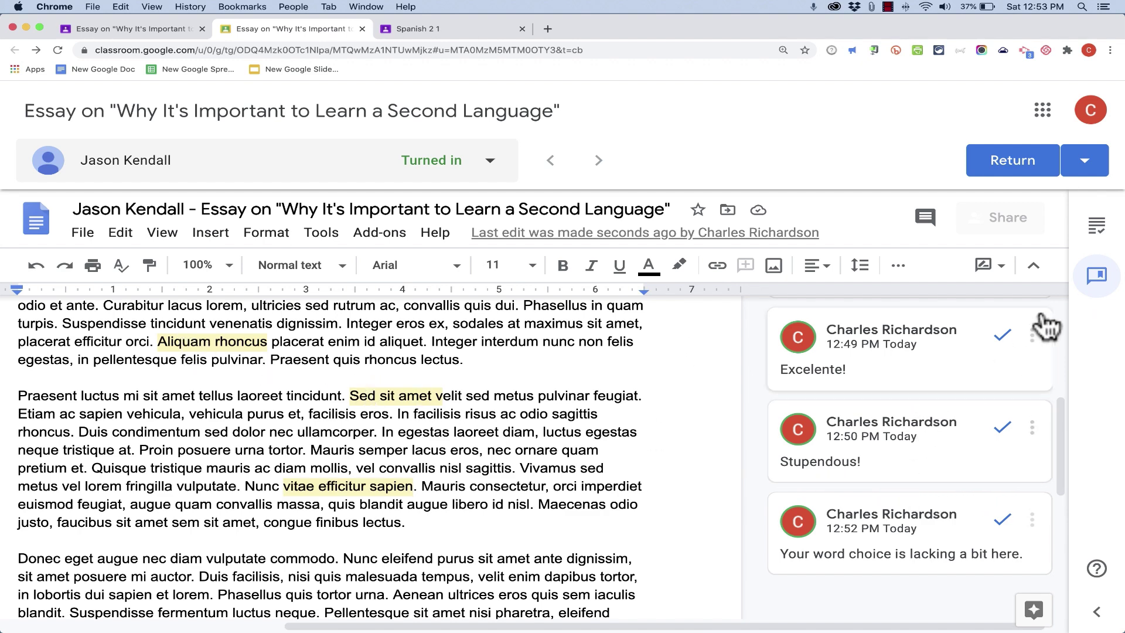
Step: Enter a grade of 92/100 for the essay on the Grading tab
left_click(1093, 235)
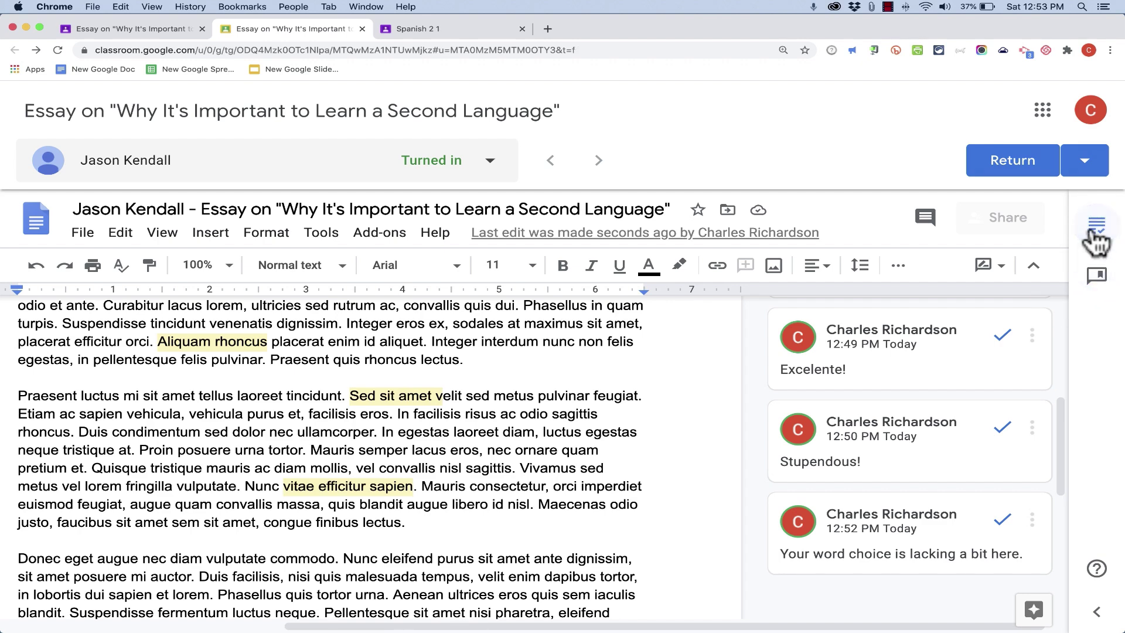
left_click(1102, 614)
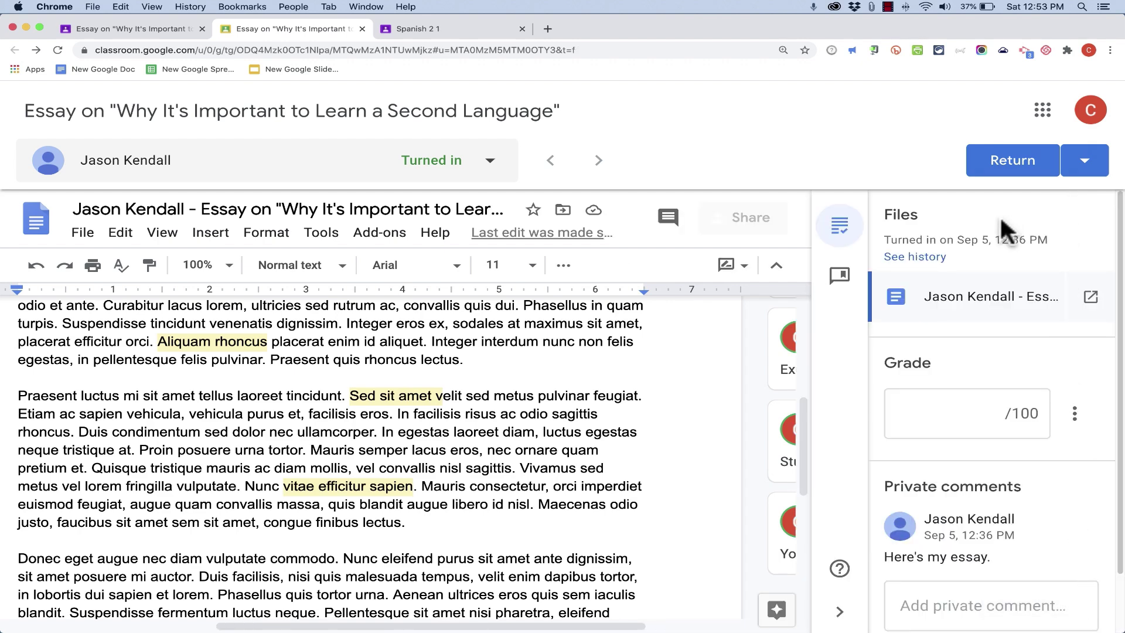
left_click(844, 276)
left_click(838, 229)
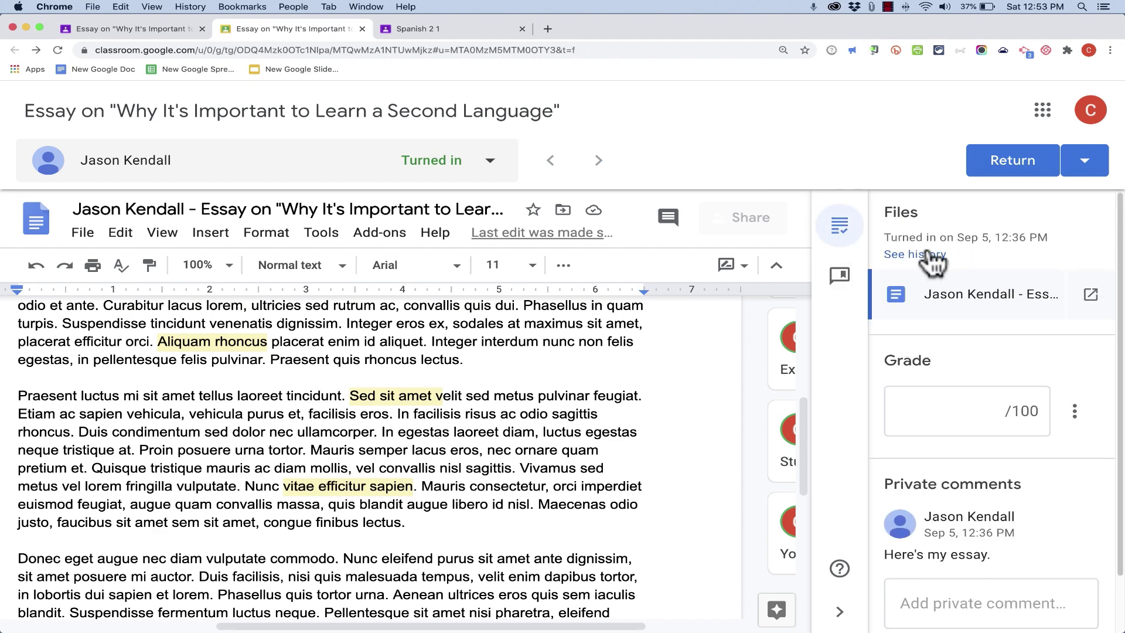
scroll(932, 267, "down", 2)
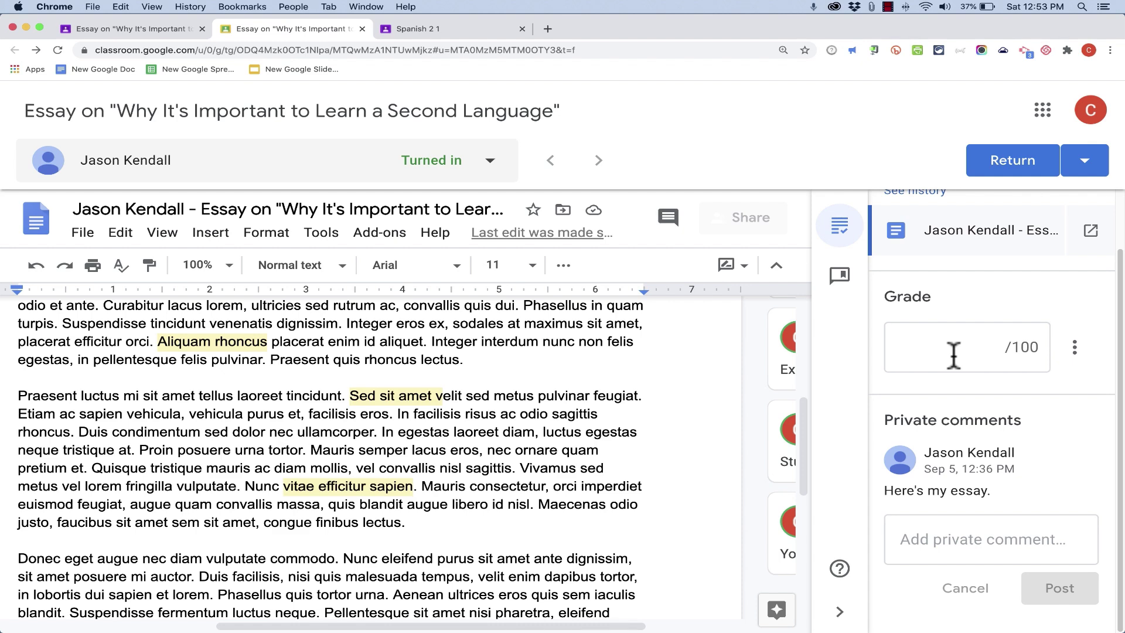
left_click(954, 355)
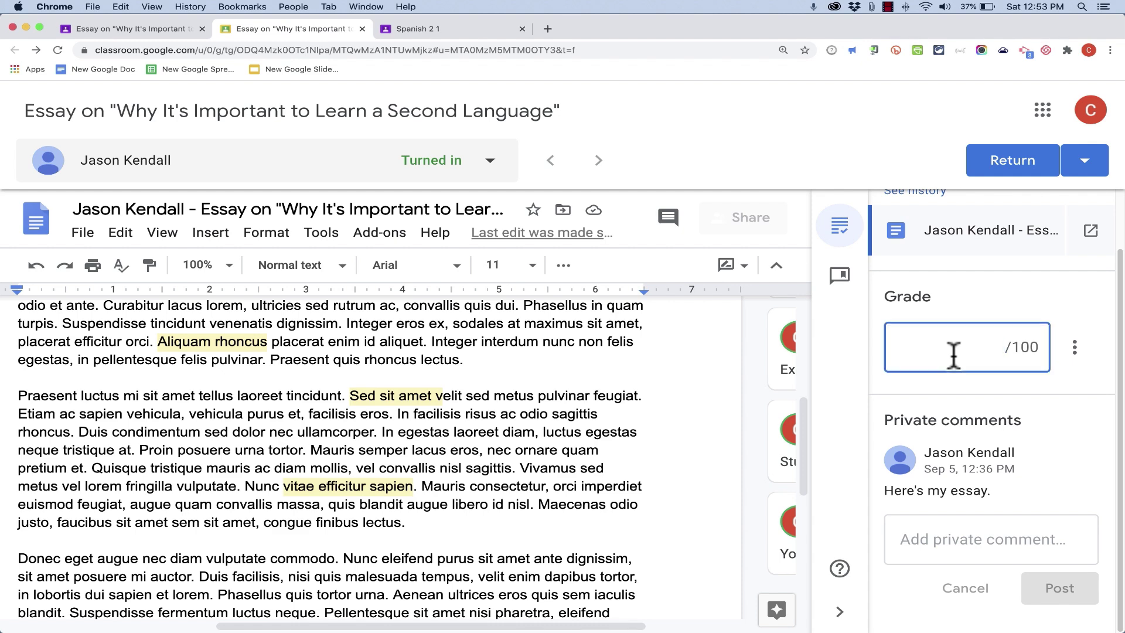
type("92")
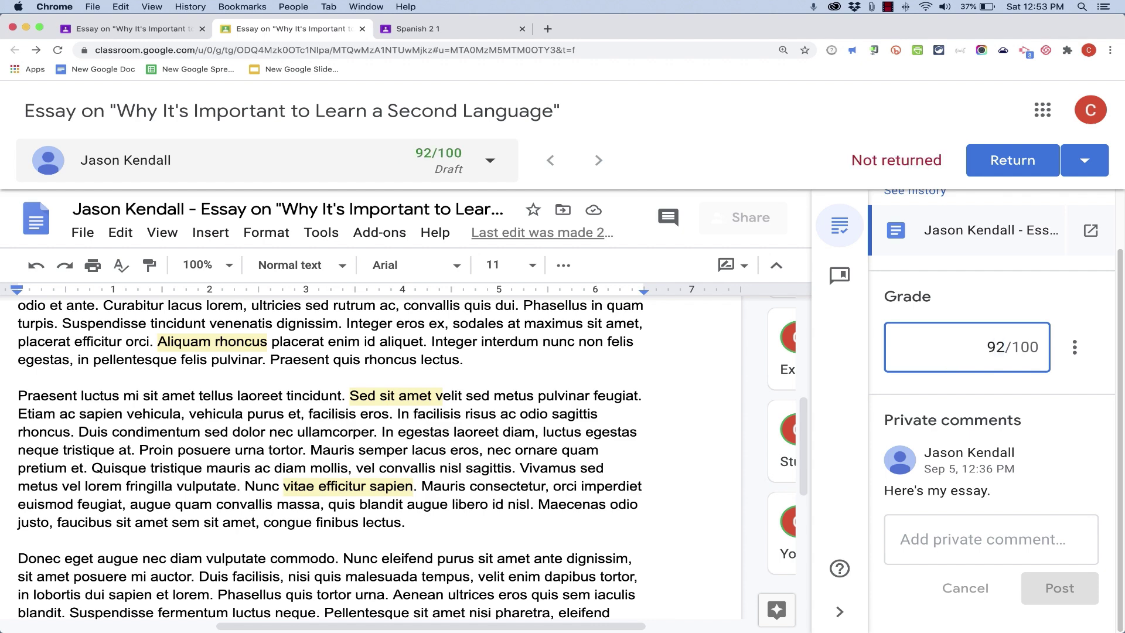
left_click(989, 386)
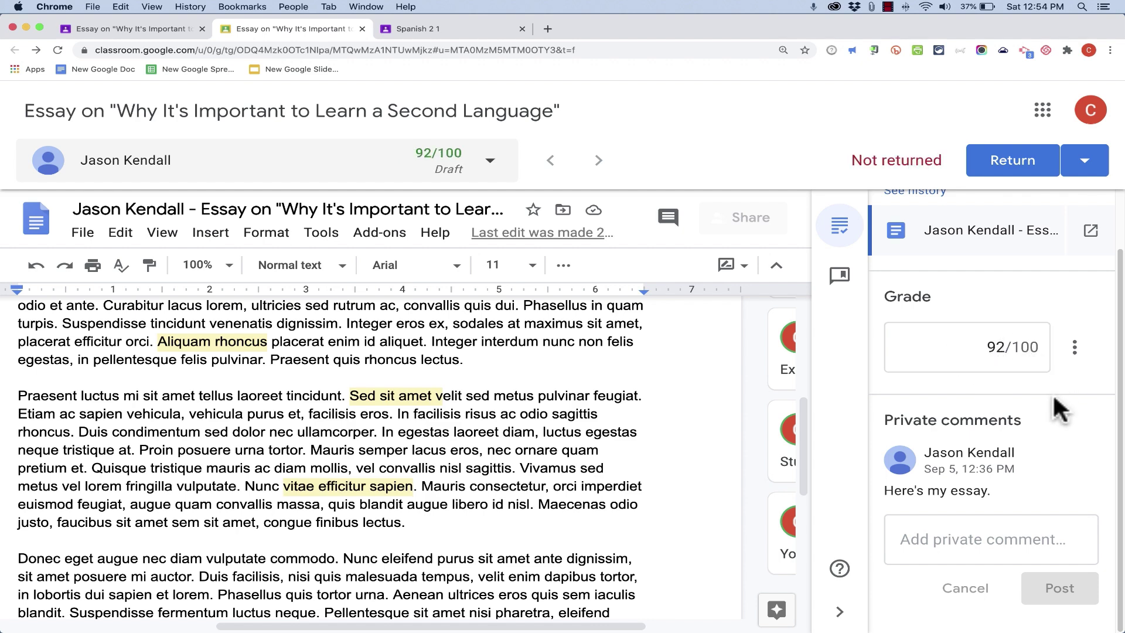
Step: Post the private comment 'Overall this is a really good essay.' and return the essay
left_click_drag(965, 478, 997, 492)
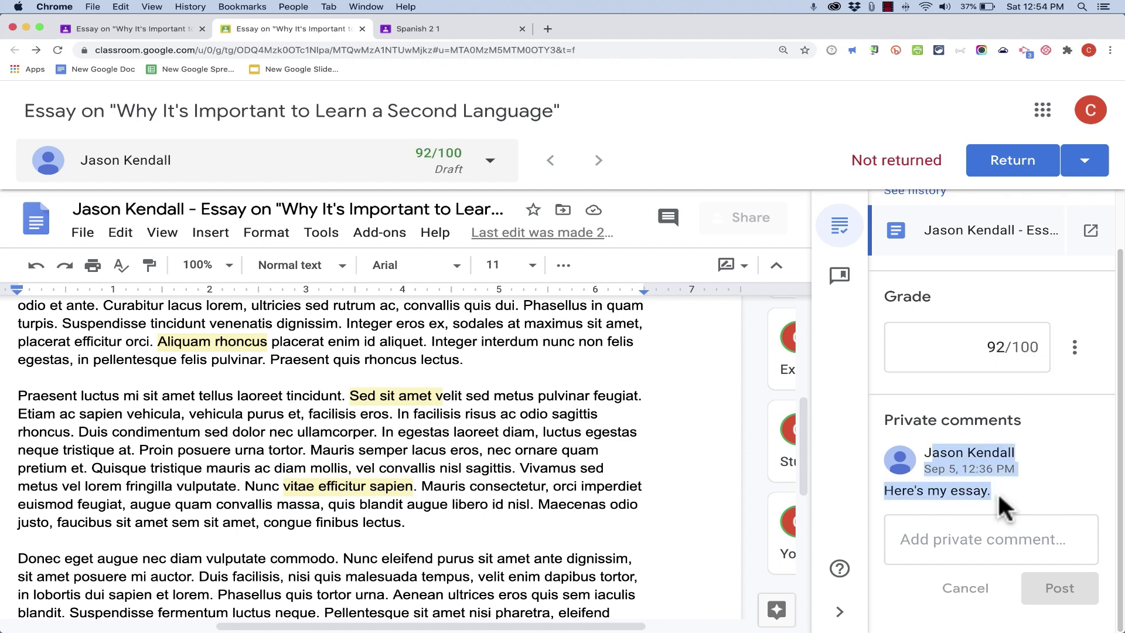
left_click(970, 528)
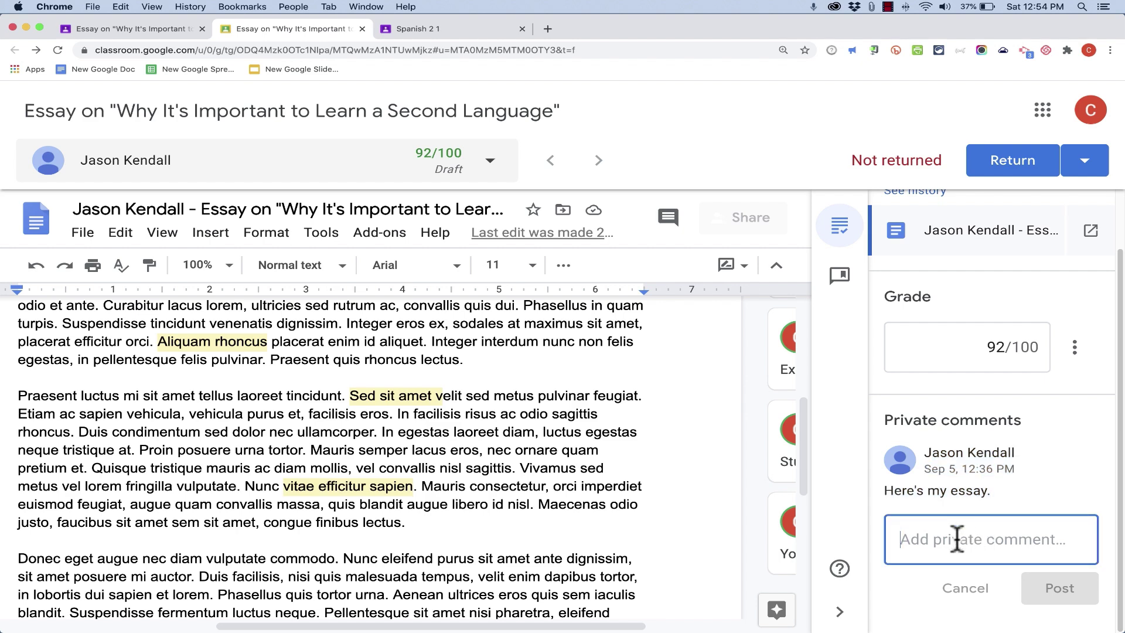
type("Overall this is a really good essay.")
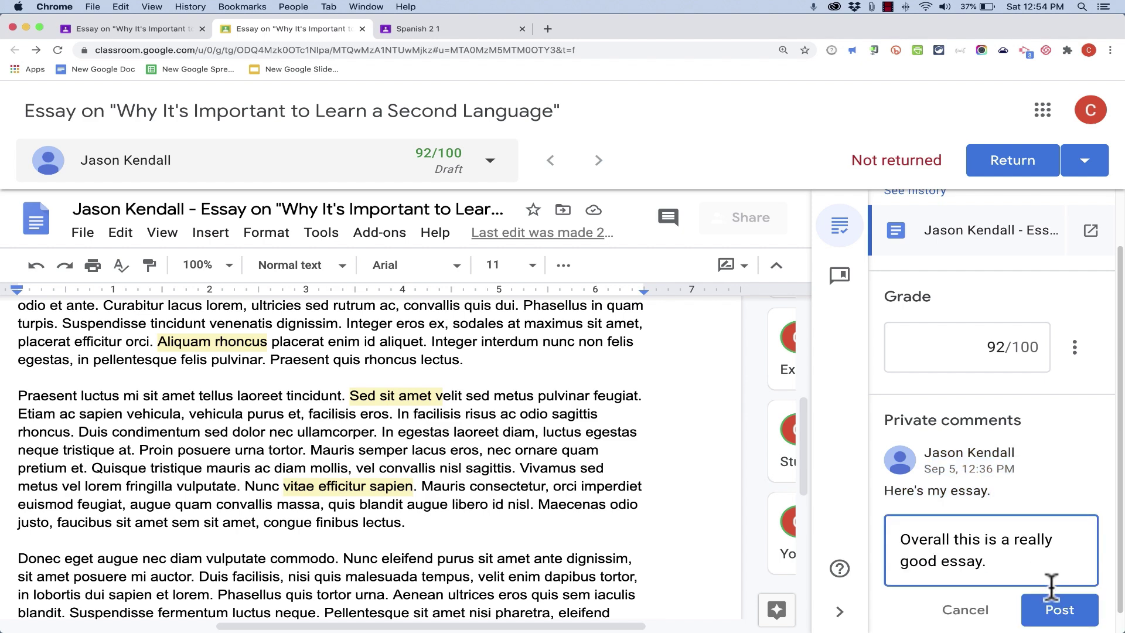
left_click(1068, 614)
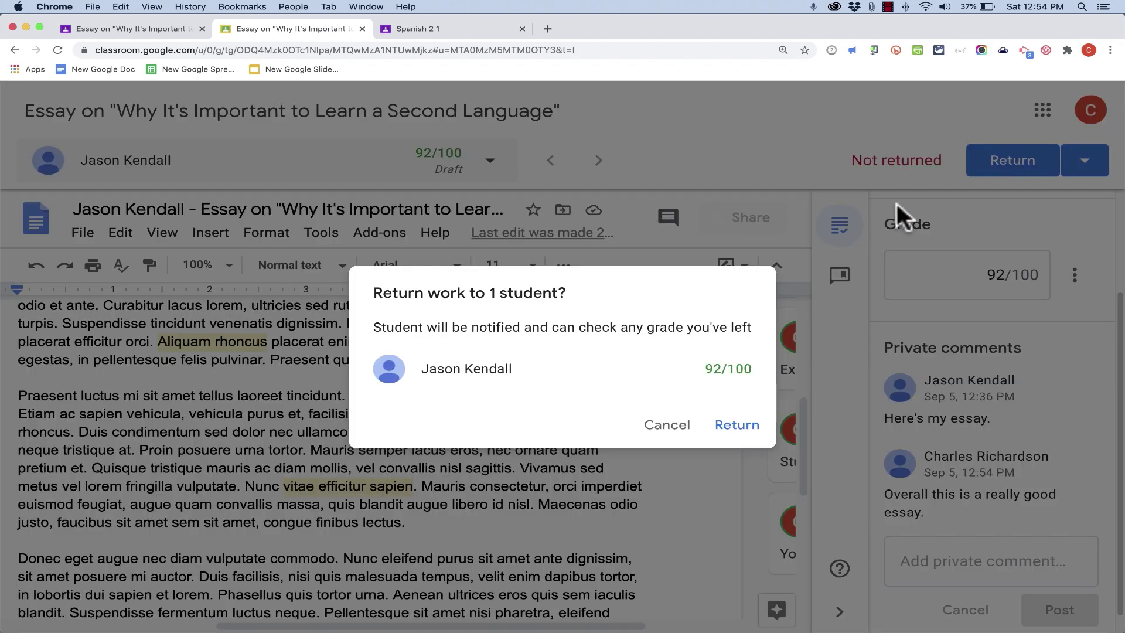
left_click(745, 426)
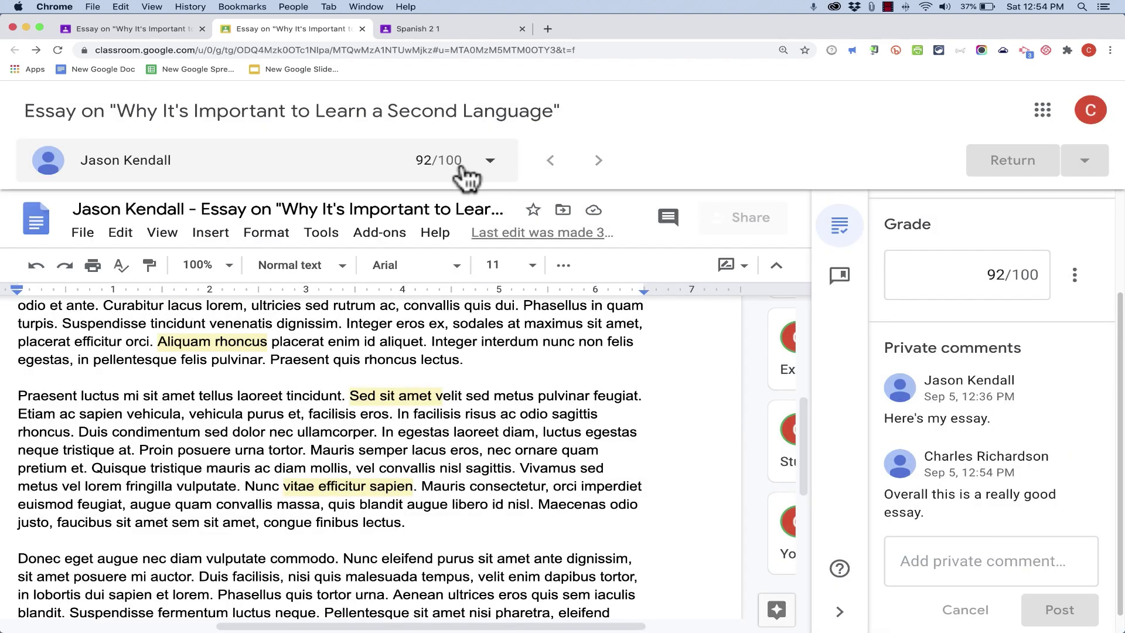
Step: Reload the Spanish 2 class and open the returned essay's document from Classwork
left_click(417, 24)
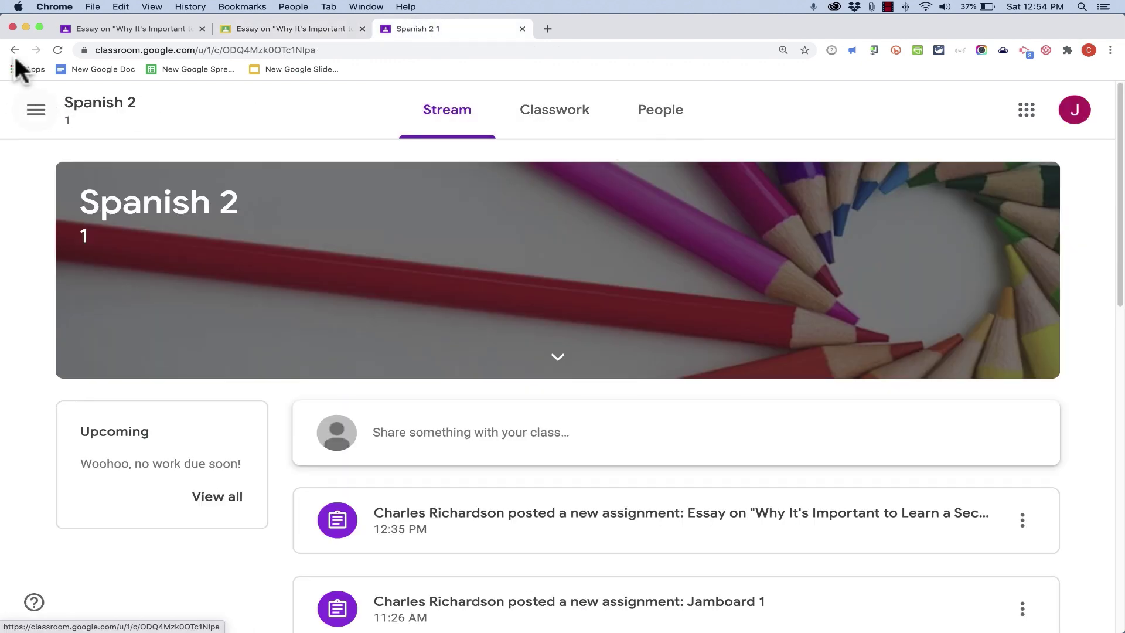
left_click(57, 51)
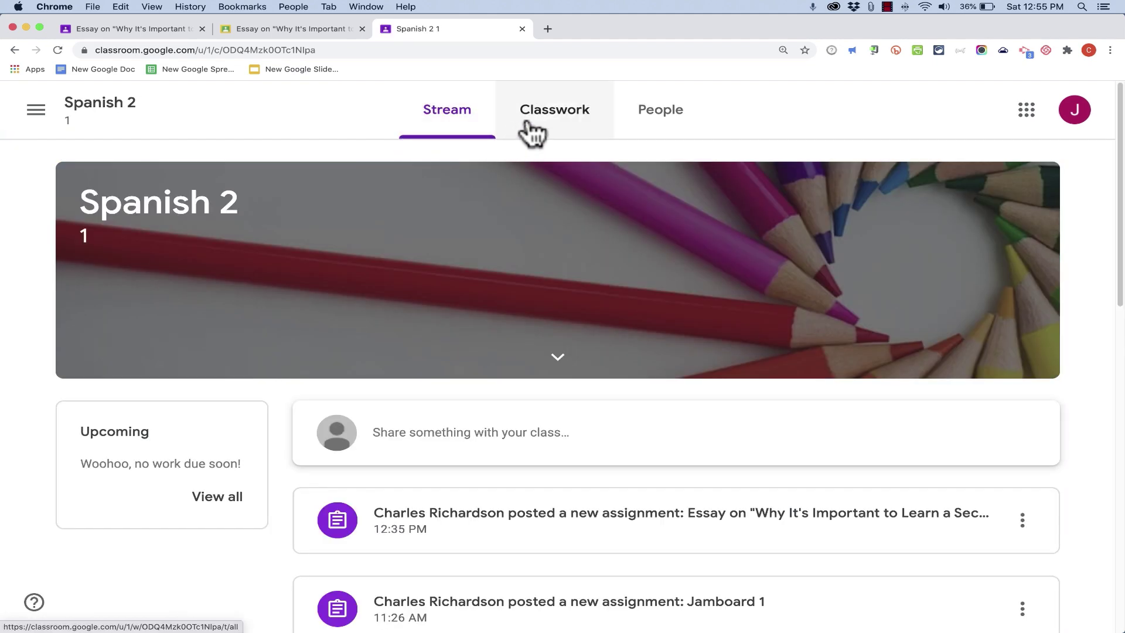
left_click(530, 133)
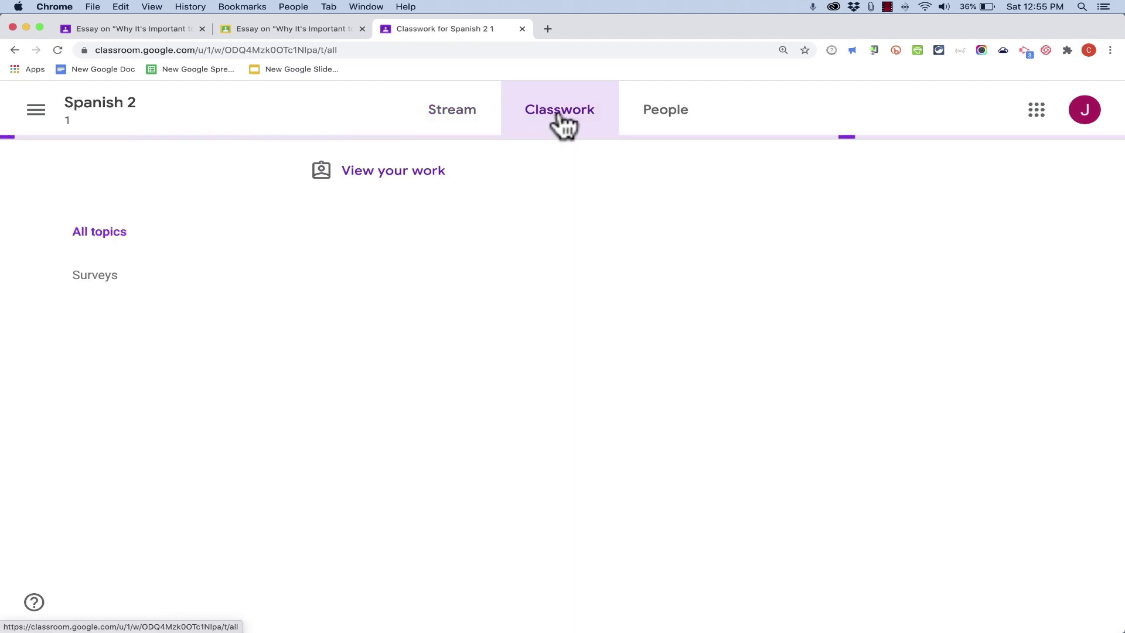
scroll(603, 395, "down", 5)
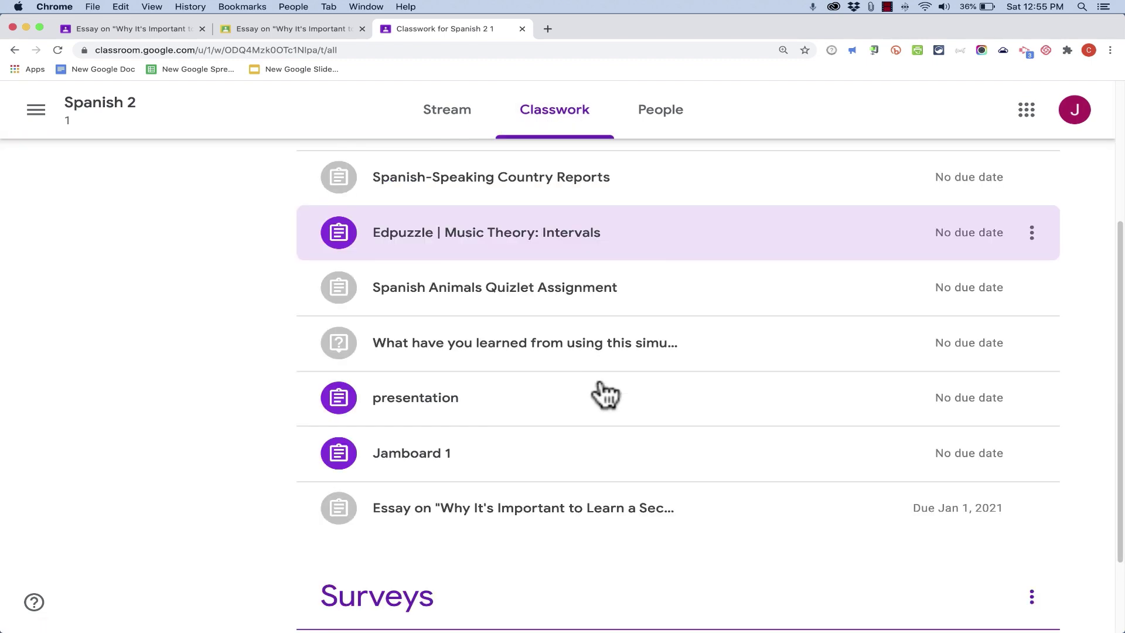
left_click(582, 515)
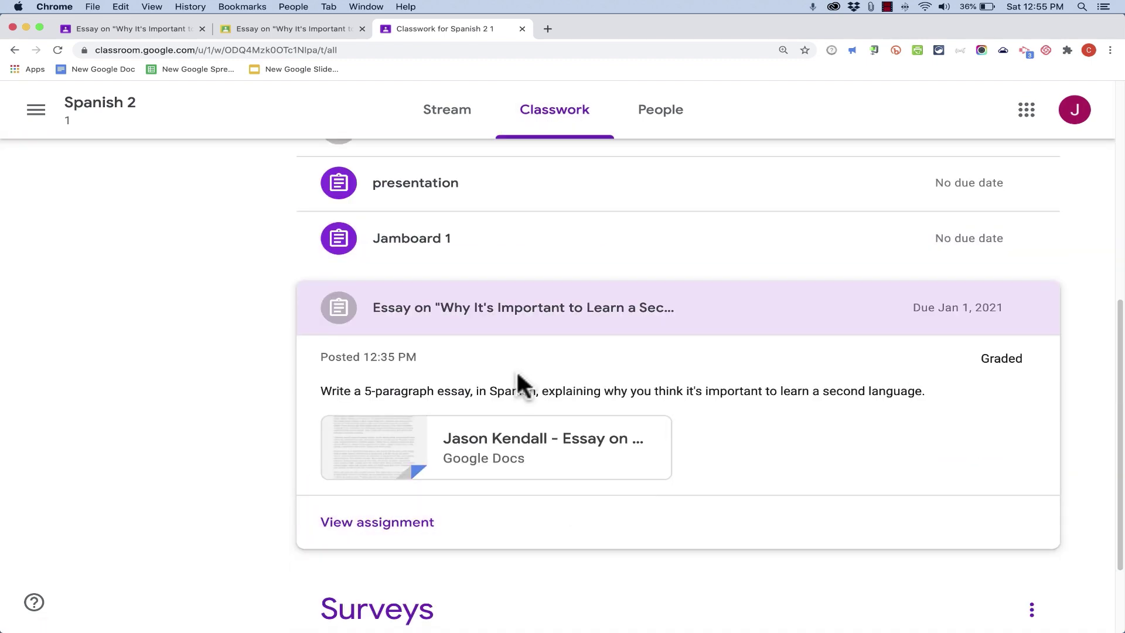
left_click(495, 452)
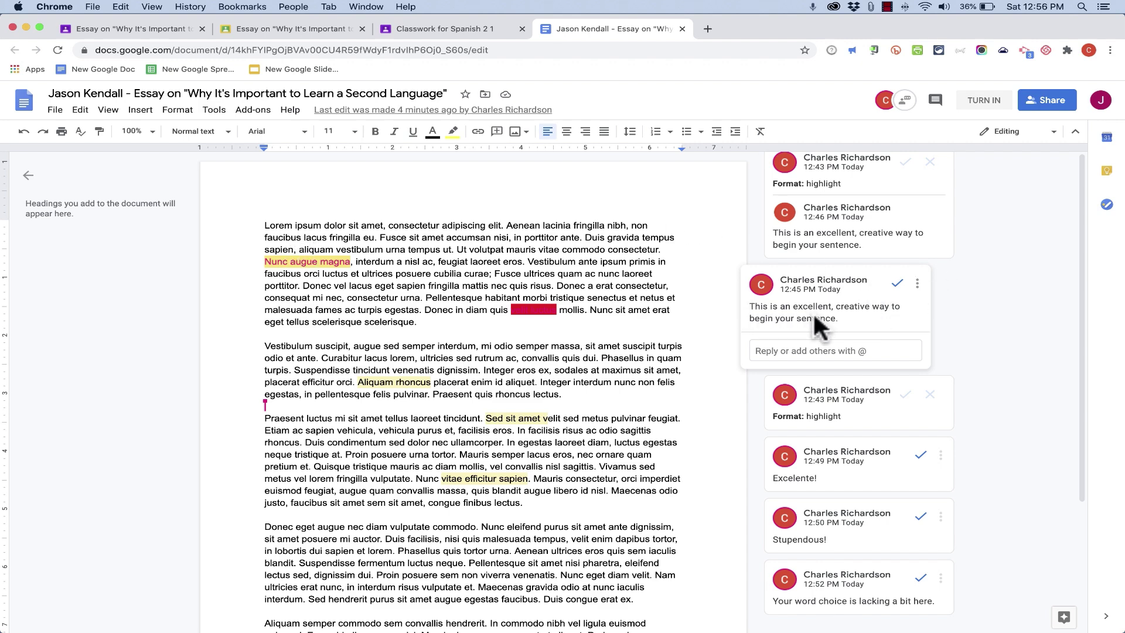
Step: Review the Excelente!, Stupendous! and word-choice comments and the highlight suggestion on 'velit luctus'
left_click_drag(838, 315, 749, 302)
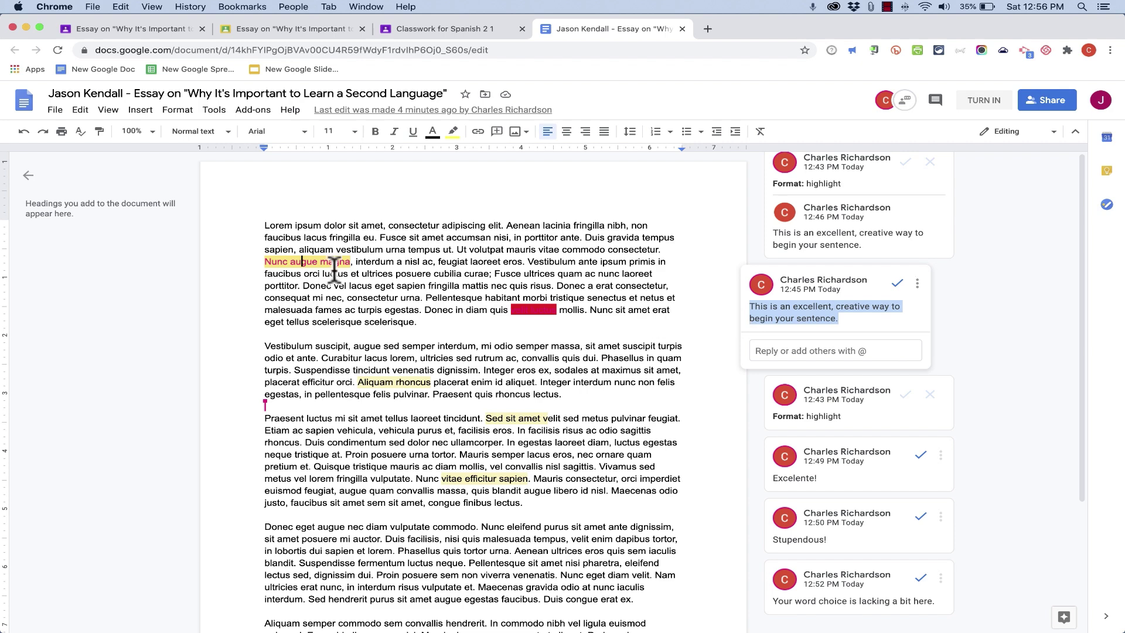
left_click(415, 382)
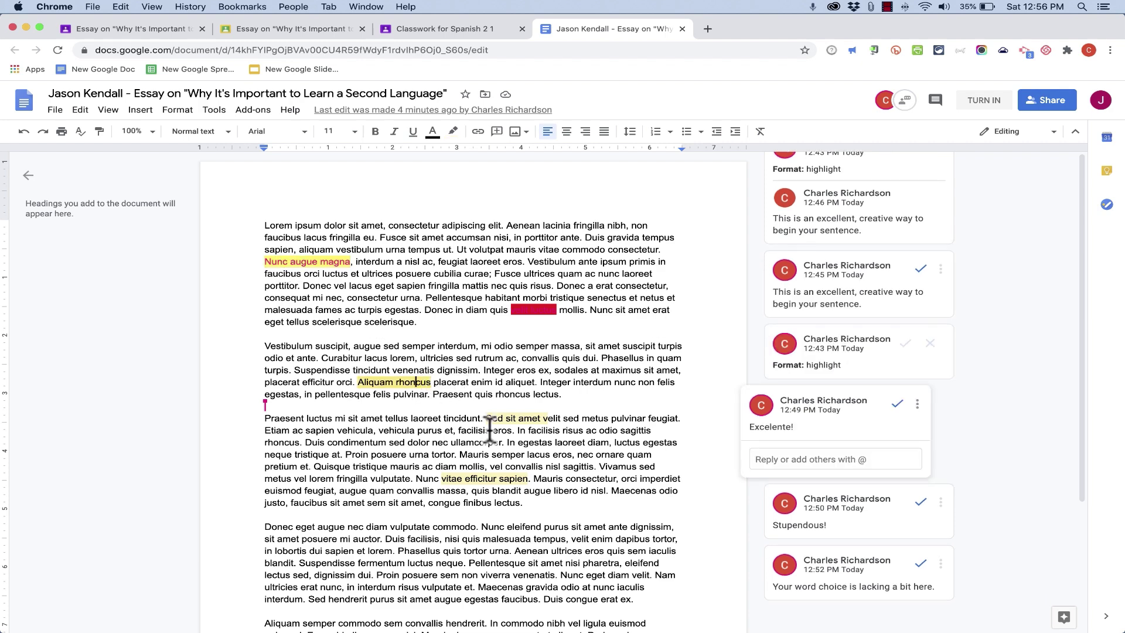
left_click(498, 479)
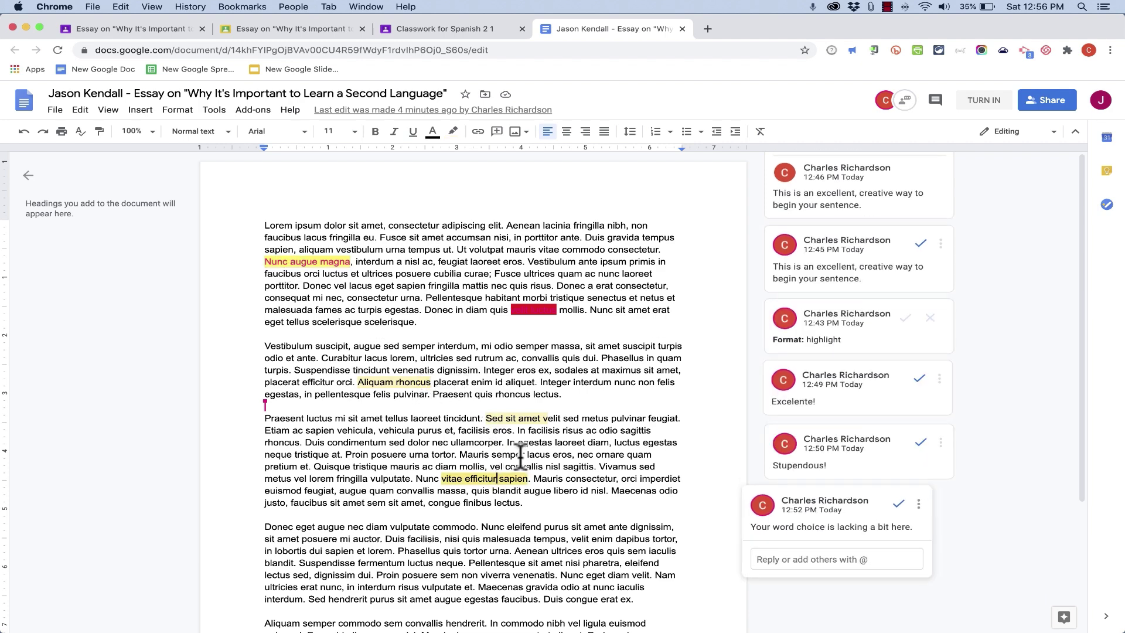
left_click(517, 419)
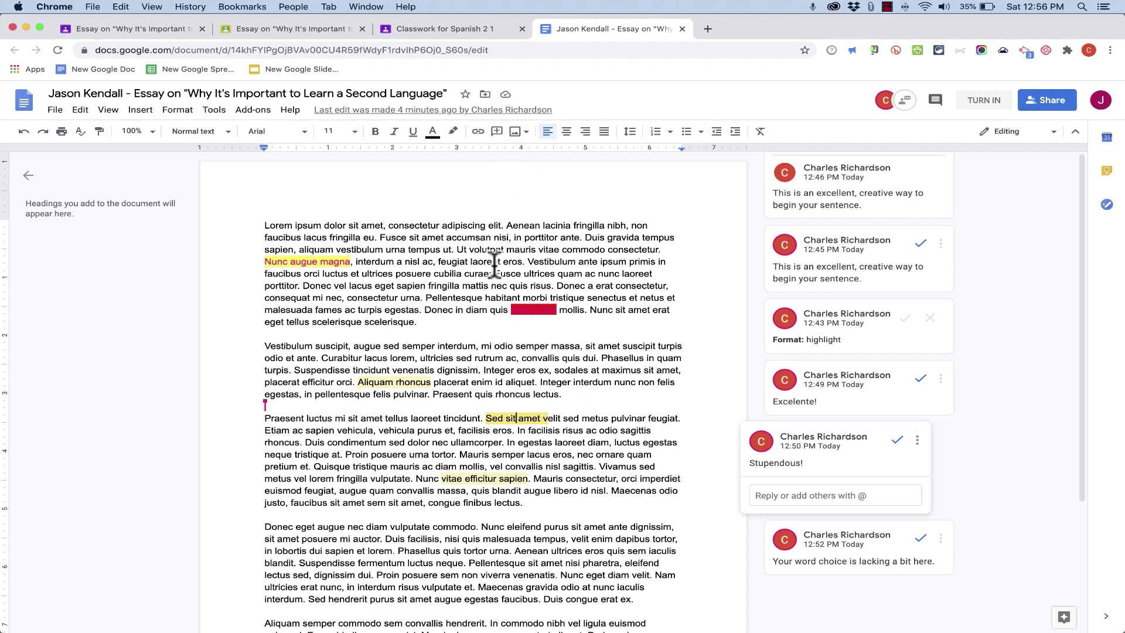
left_click(543, 310)
left_click(477, 484)
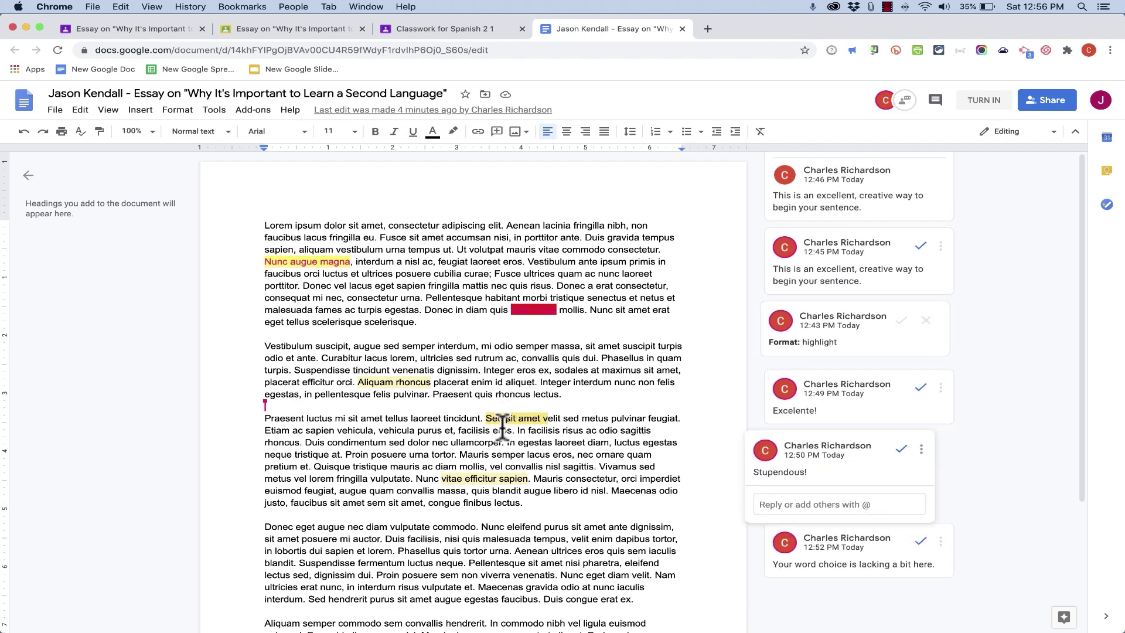
left_click(478, 480)
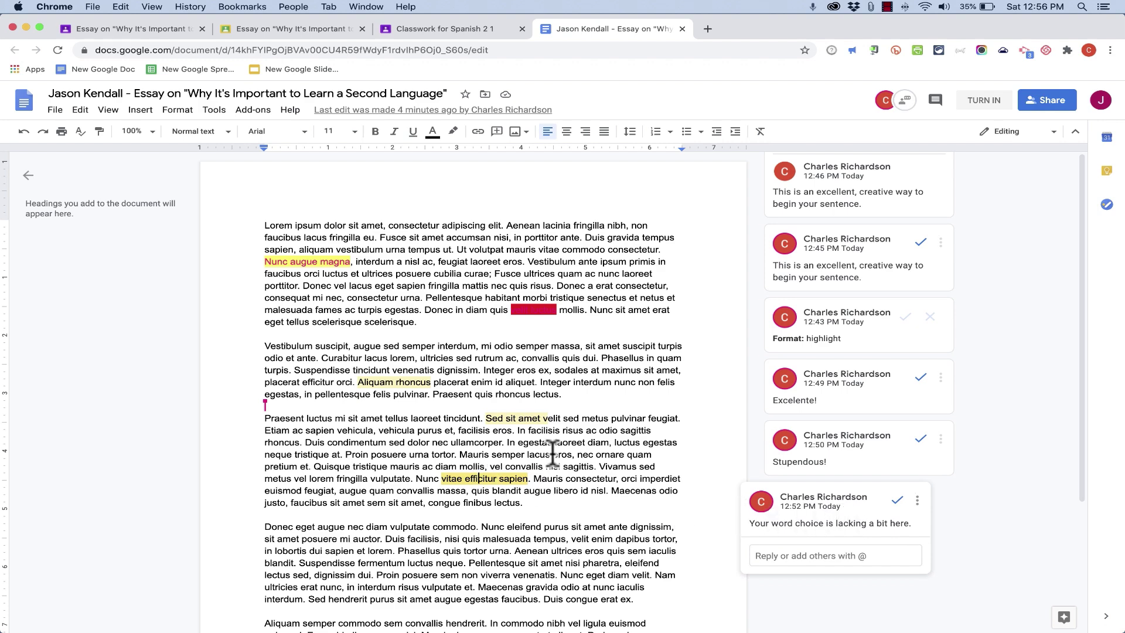
Step: Resolve the word-choice, Stupendous! and Excelente! comments and accept the highlight suggestion
left_click(896, 503)
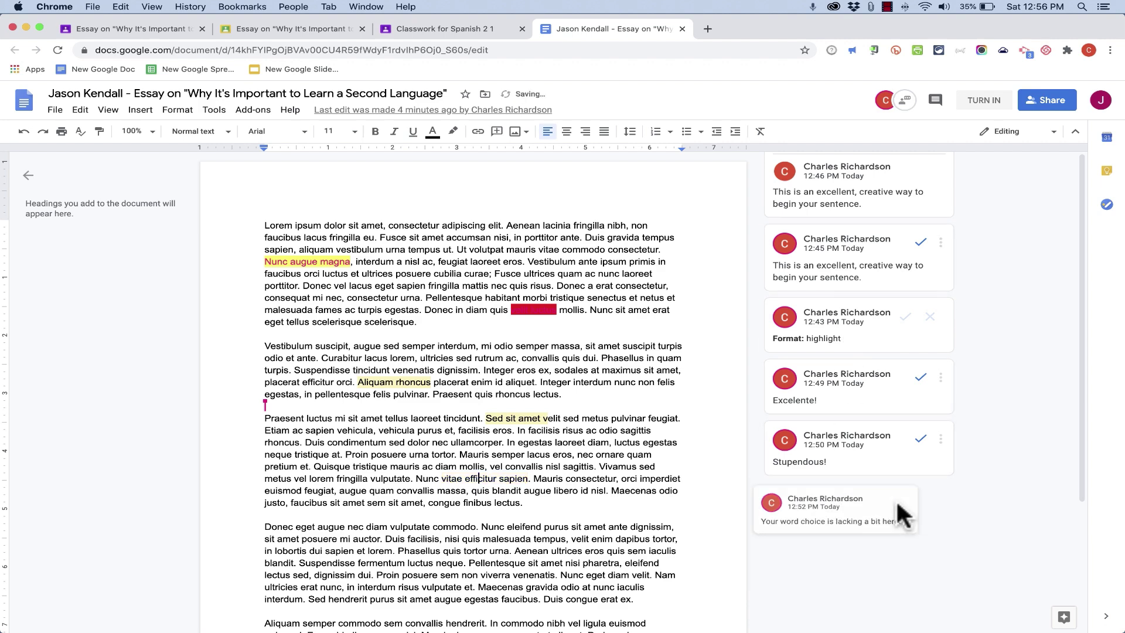
left_click(921, 442)
left_click(922, 412)
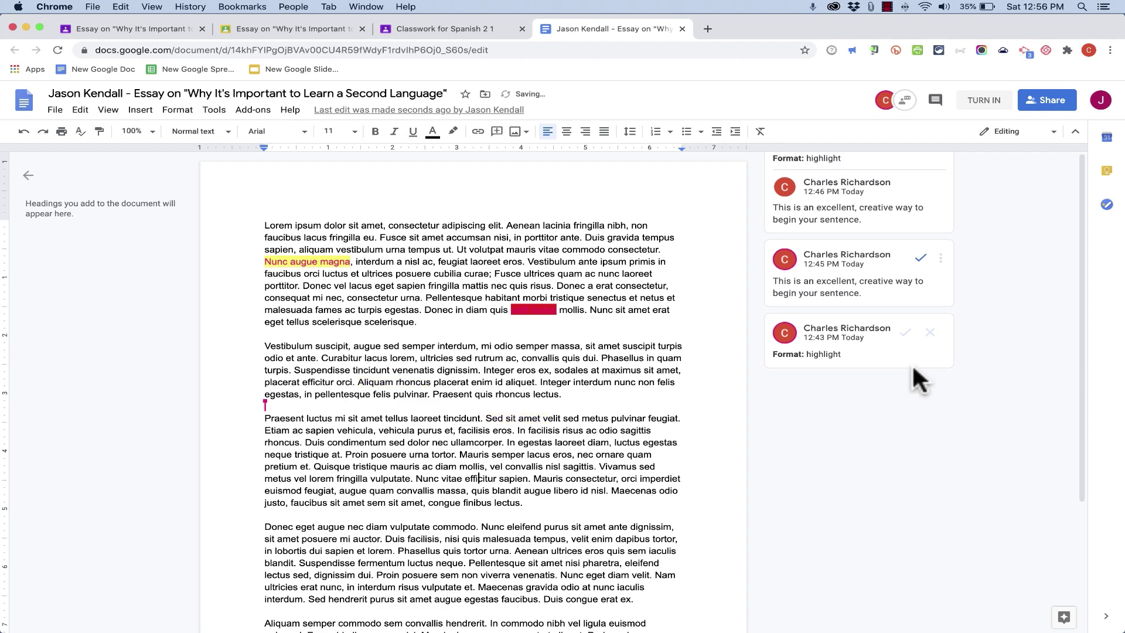
left_click(906, 332)
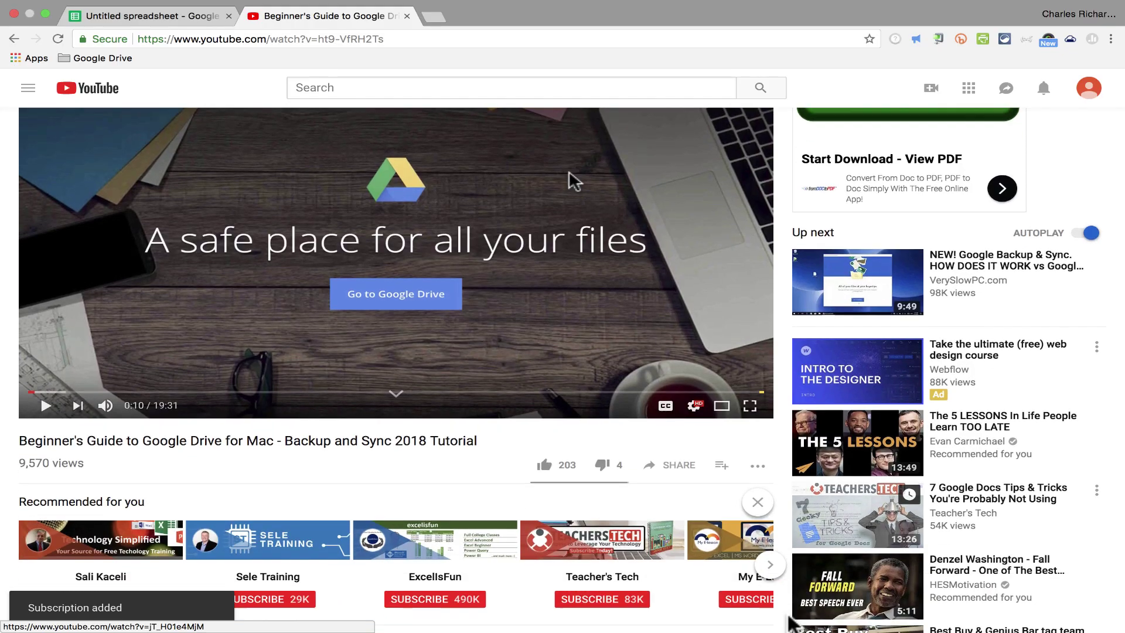
Step: Scroll down the Technology for Teachers and Students channel page
scroll(791, 622, "down", 5)
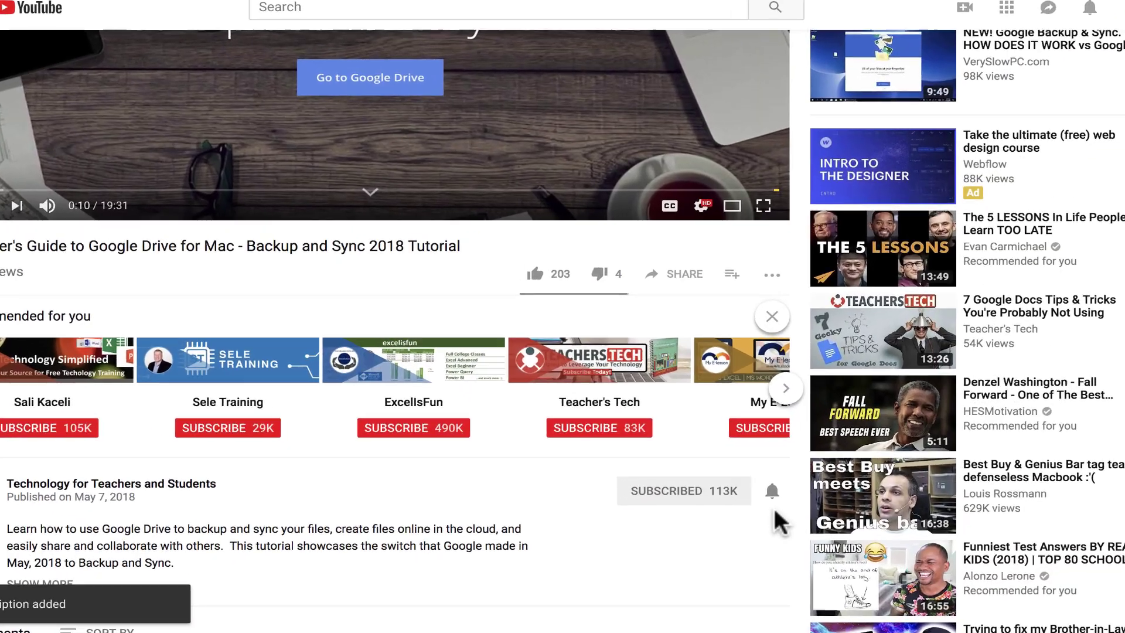